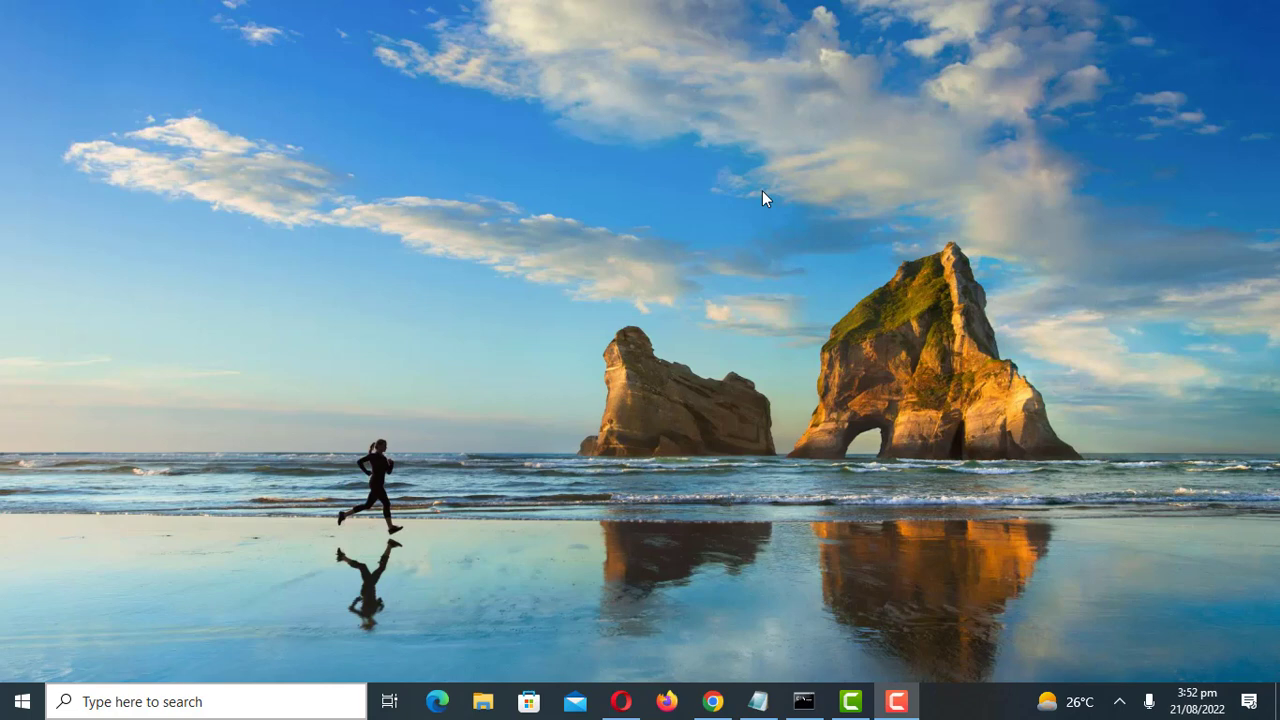
Search Windows for disk management, open the Disk Management utility and maximize its window
{"action": "left_click", "coordinate": [195, 701]}
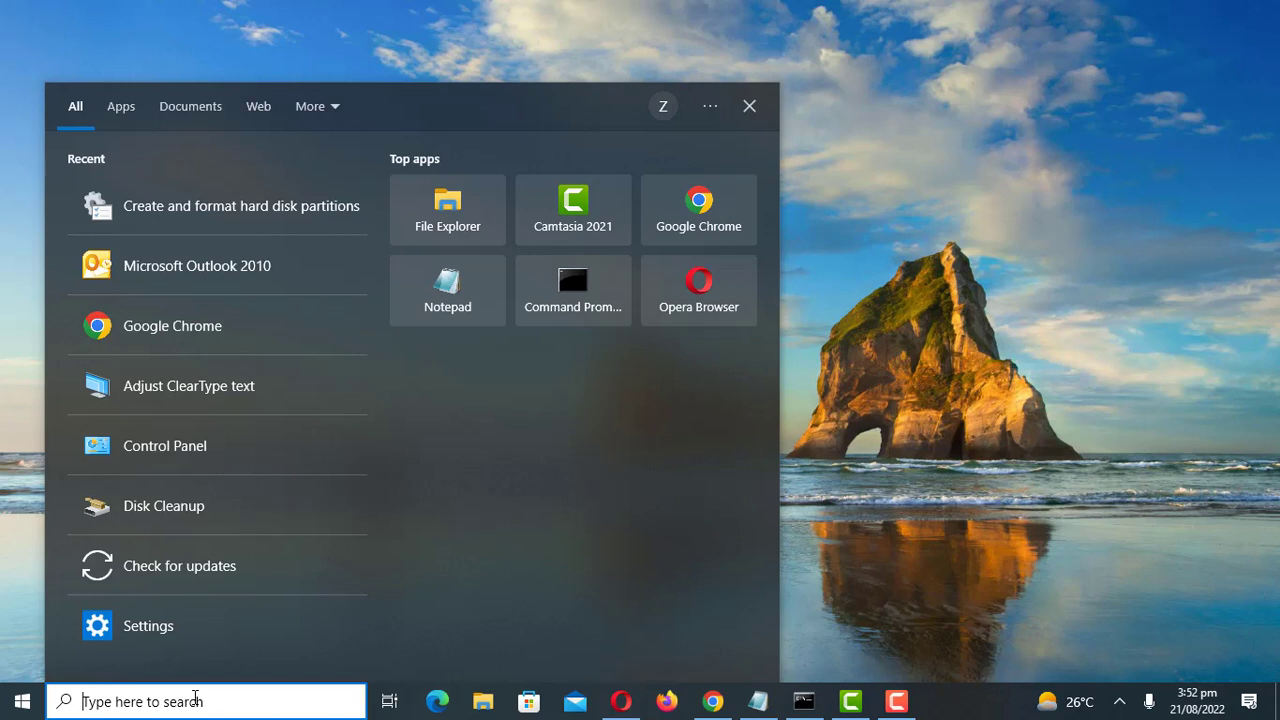
{"action": "type", "text": "disk "}
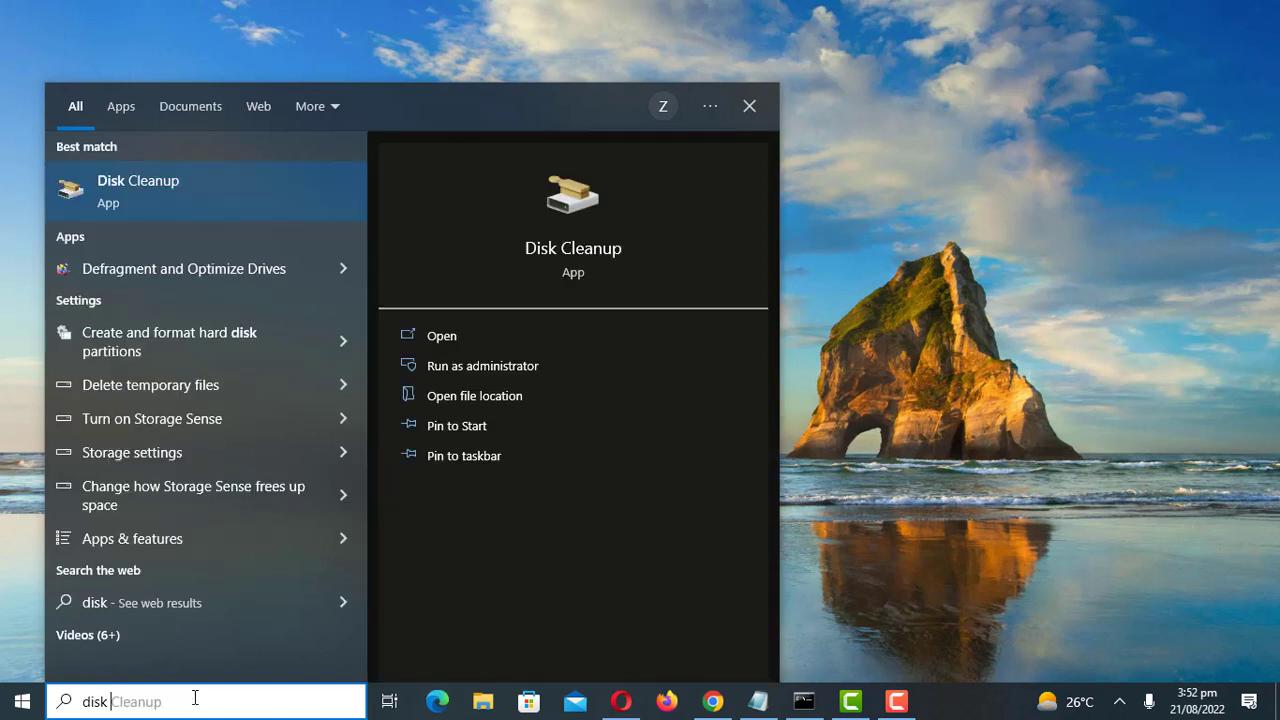
{"action": "type", "text": "manage"}
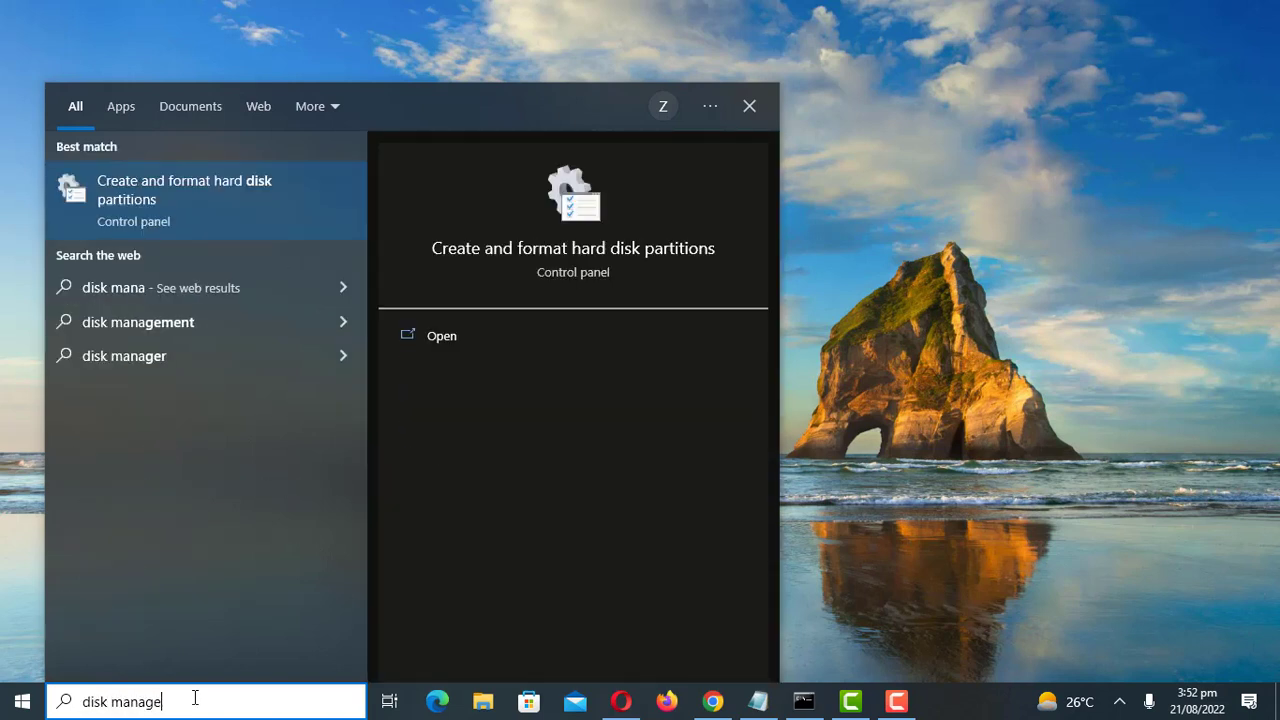
{"action": "type", "text": "ment"}
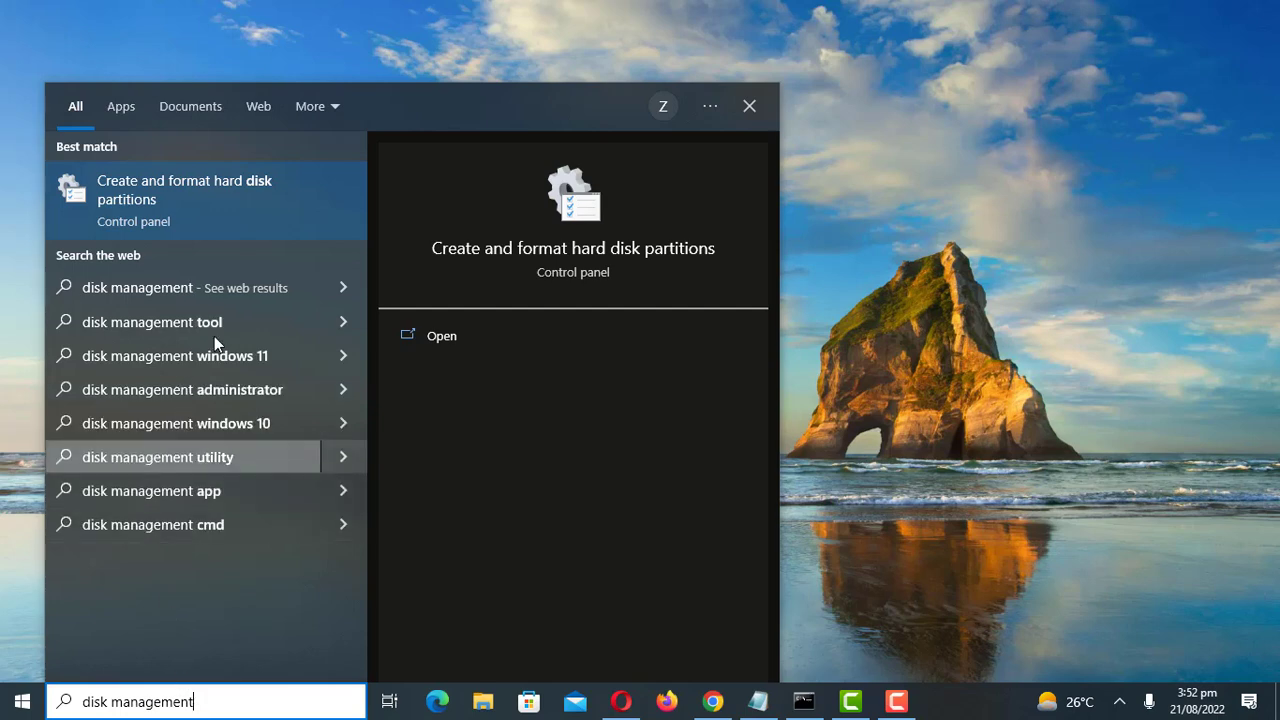
{"action": "left_click", "coordinate": [227, 202]}
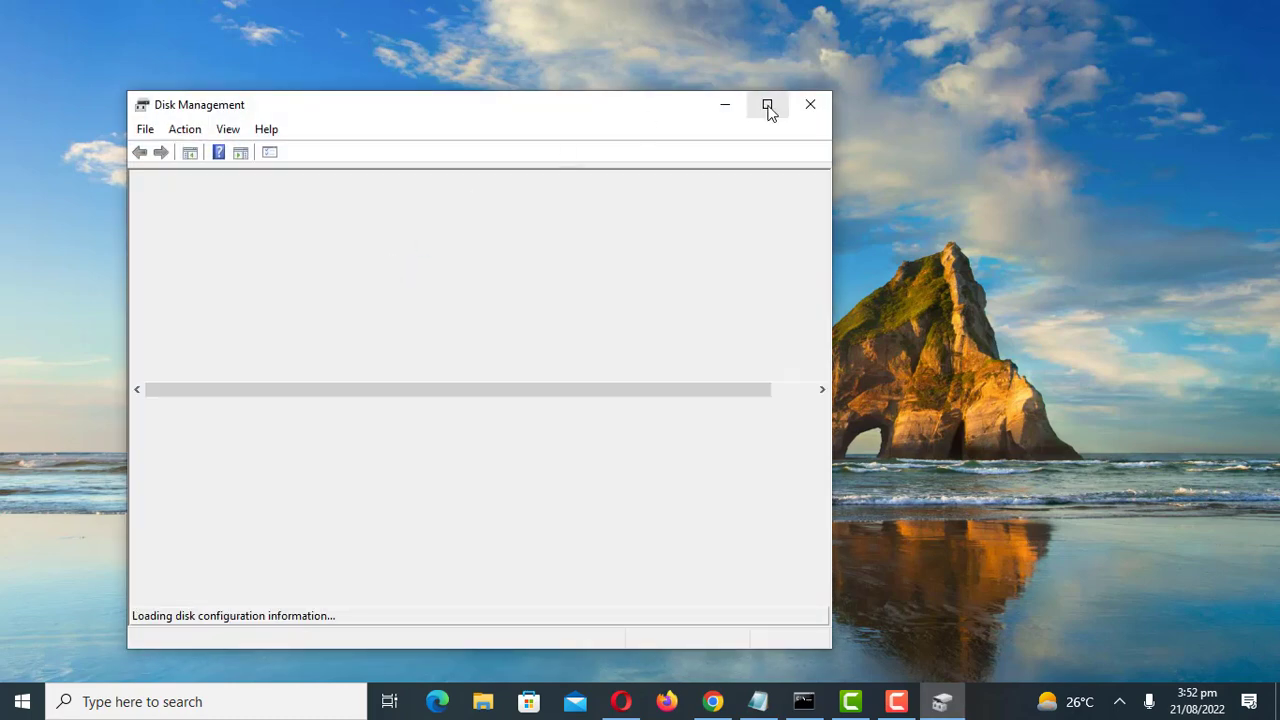
{"action": "left_click", "coordinate": [767, 105]}
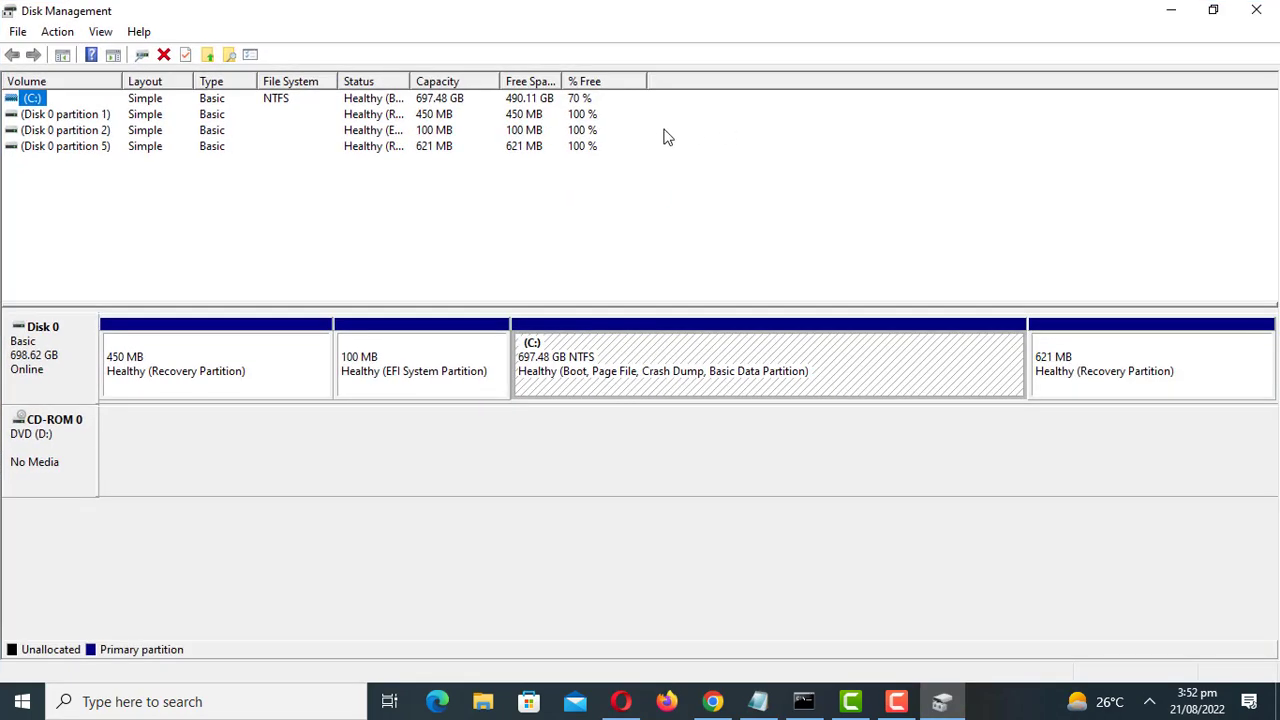
Start creating a virtual hard disk and set its location to a file named MyFiles in the Documents folder
{"action": "left_click", "coordinate": [60, 33]}
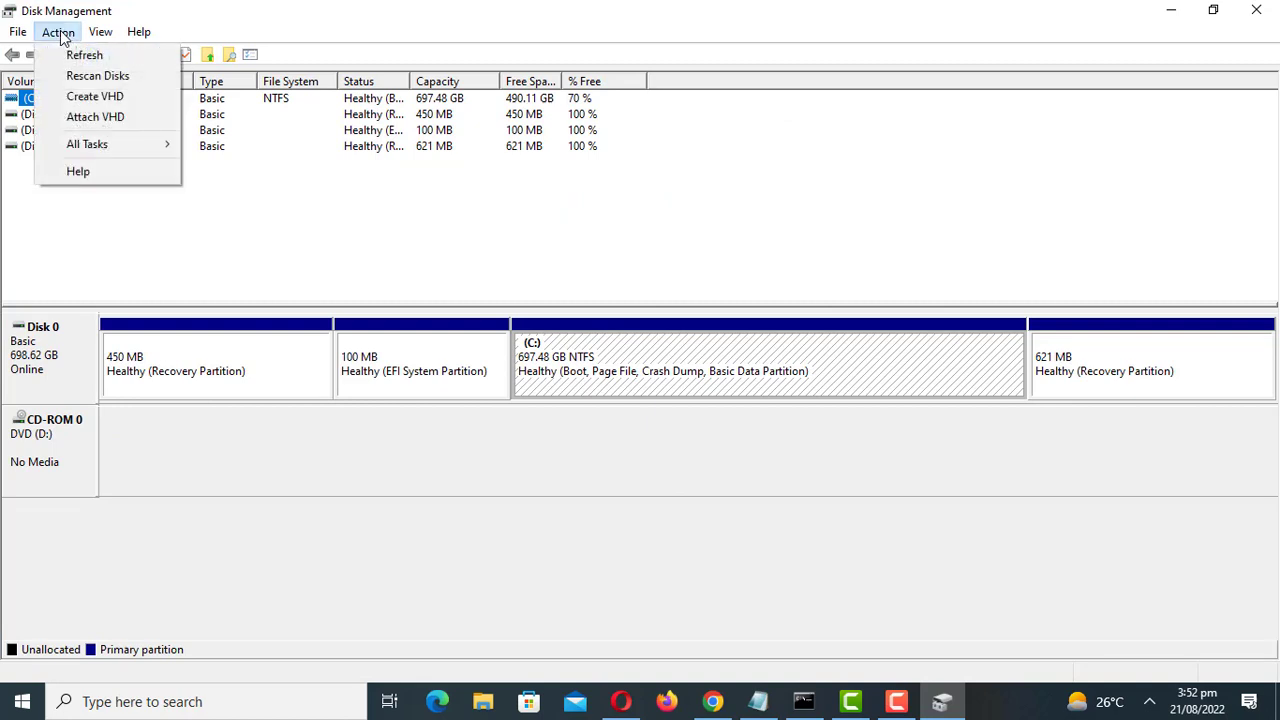
{"action": "left_click", "coordinate": [88, 98]}
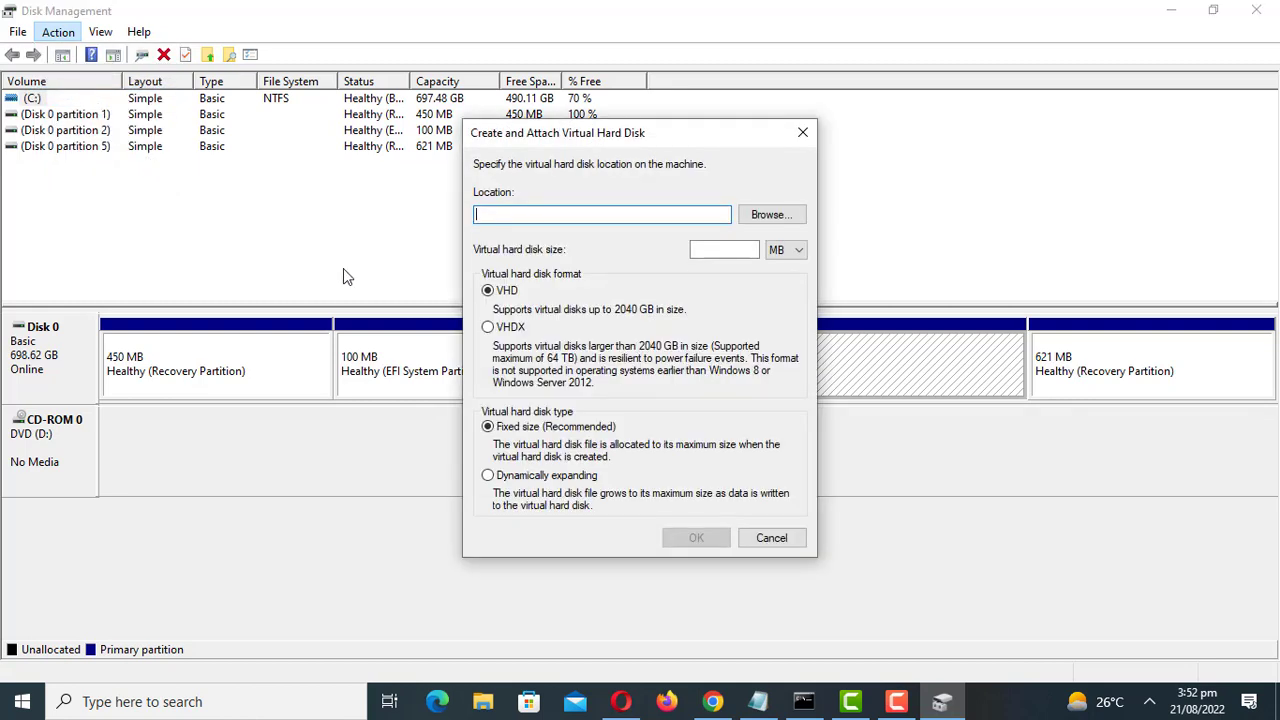
{"action": "left_click", "coordinate": [776, 219]}
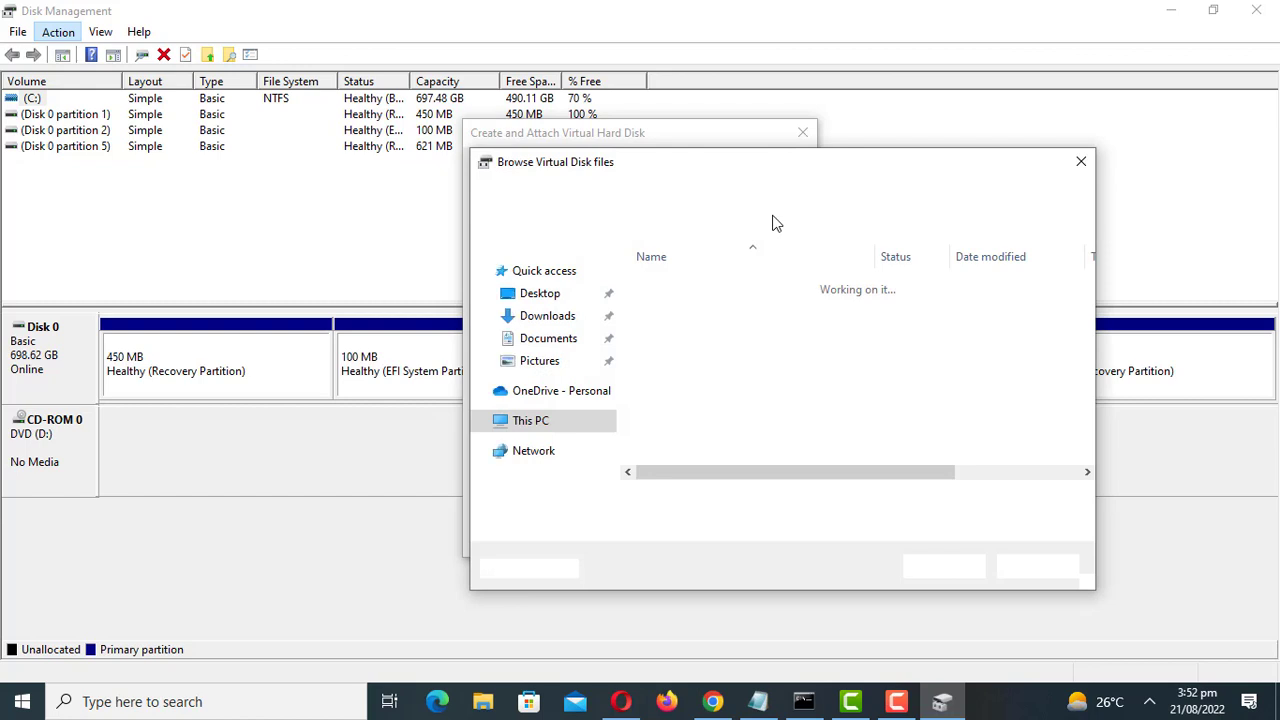
{"action": "type", "text": "My"}
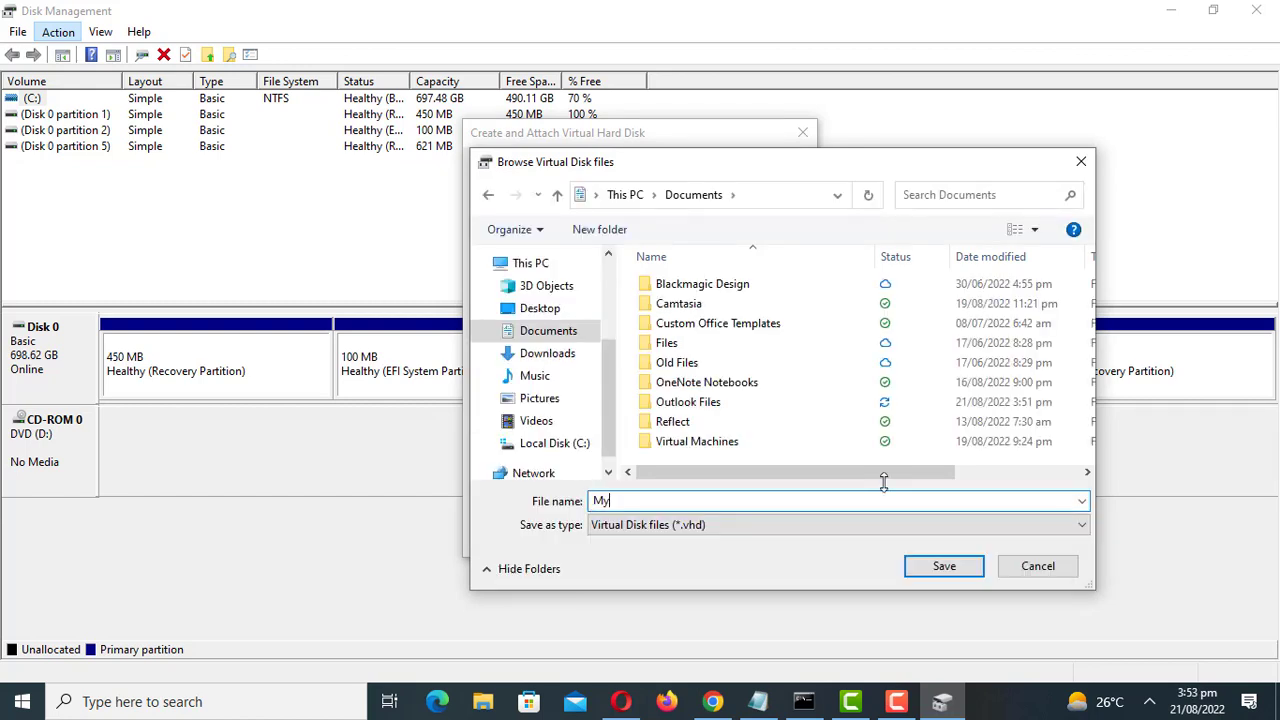
{"action": "type", "text": "Files"}
{"action": "left_click", "coordinate": [950, 576]}
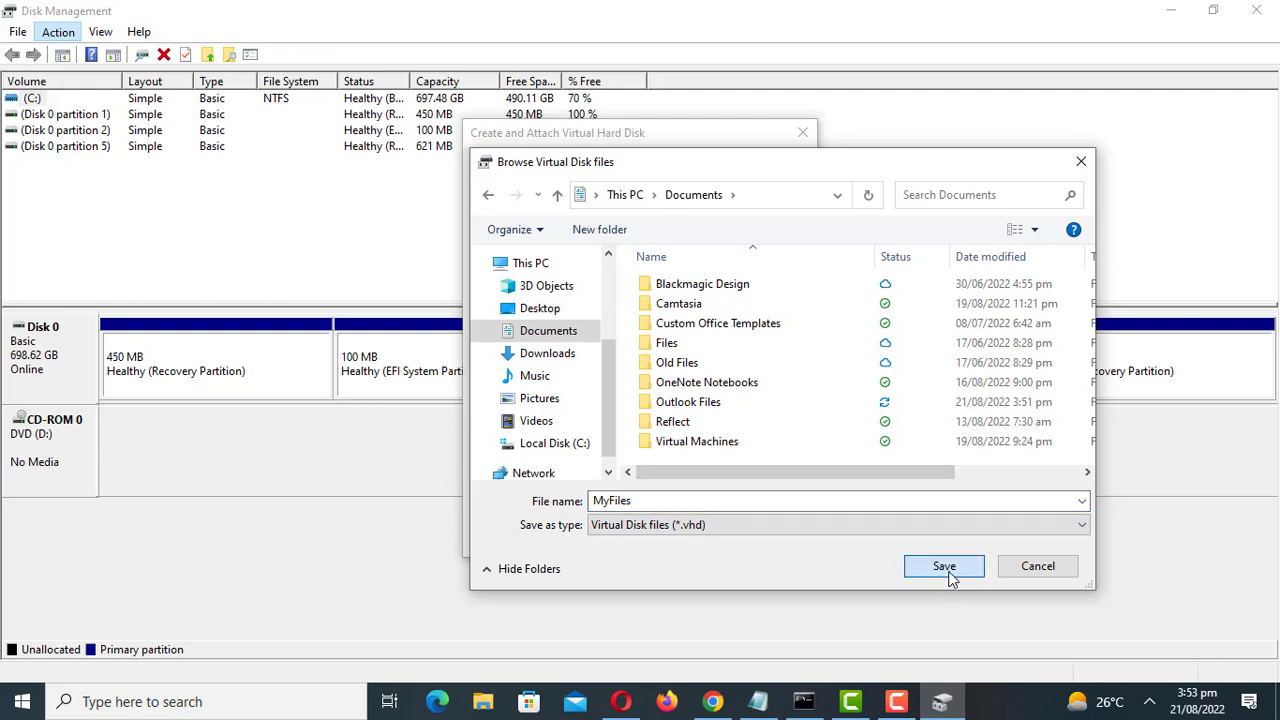
{"action": "left_click", "coordinate": [945, 567]}
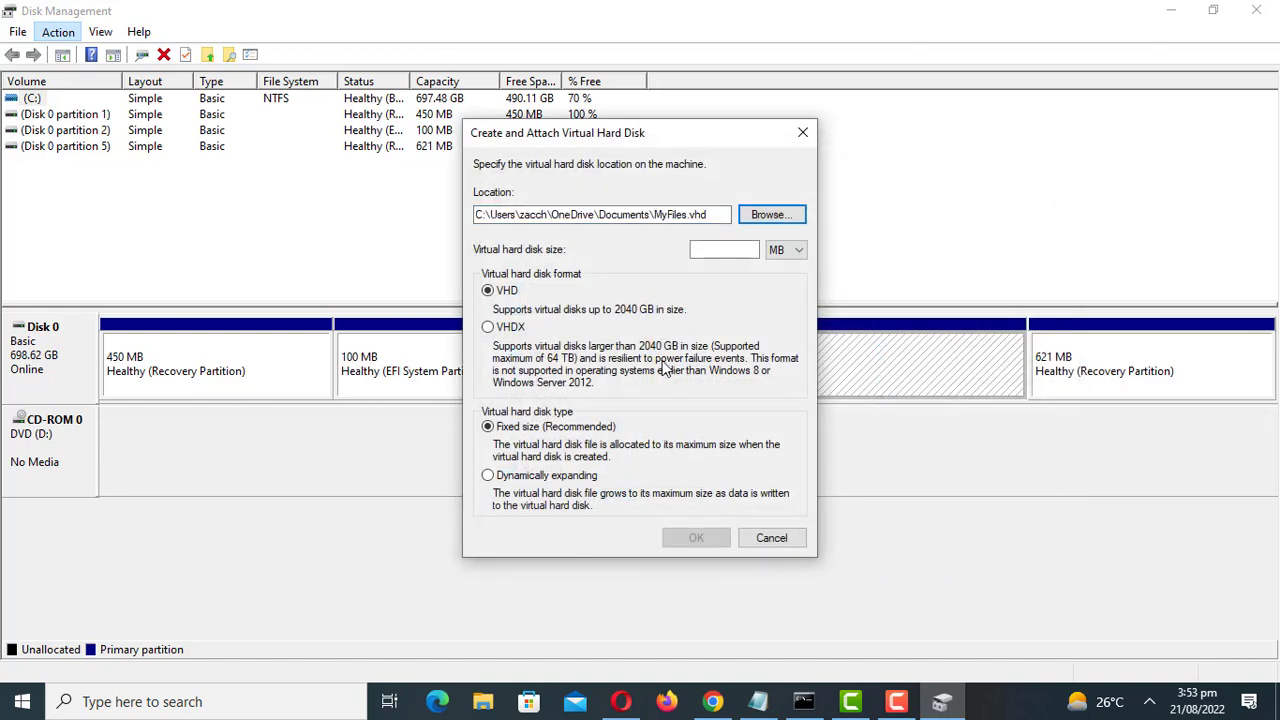
Choose the VHDX format with dynamic expansion, set the virtual hard disk size to 5 GB and create the disk
{"action": "left_click", "coordinate": [490, 330]}
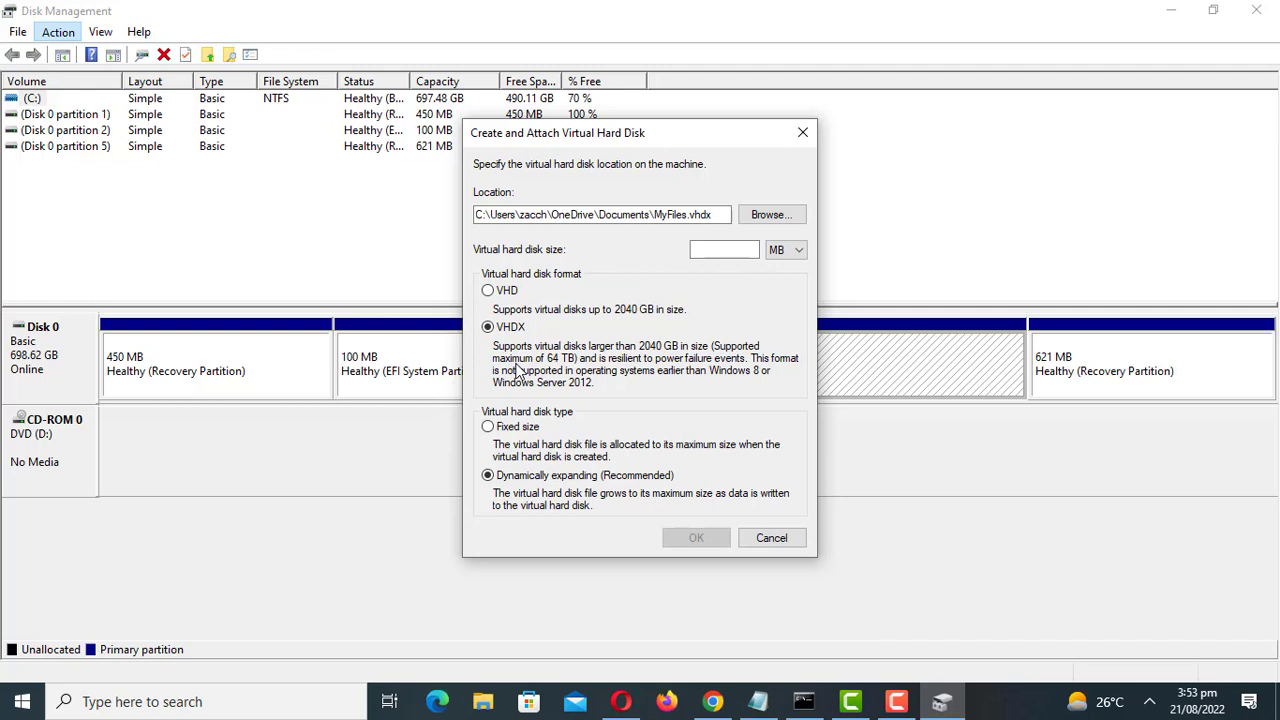
{"action": "left_click", "coordinate": [797, 250]}
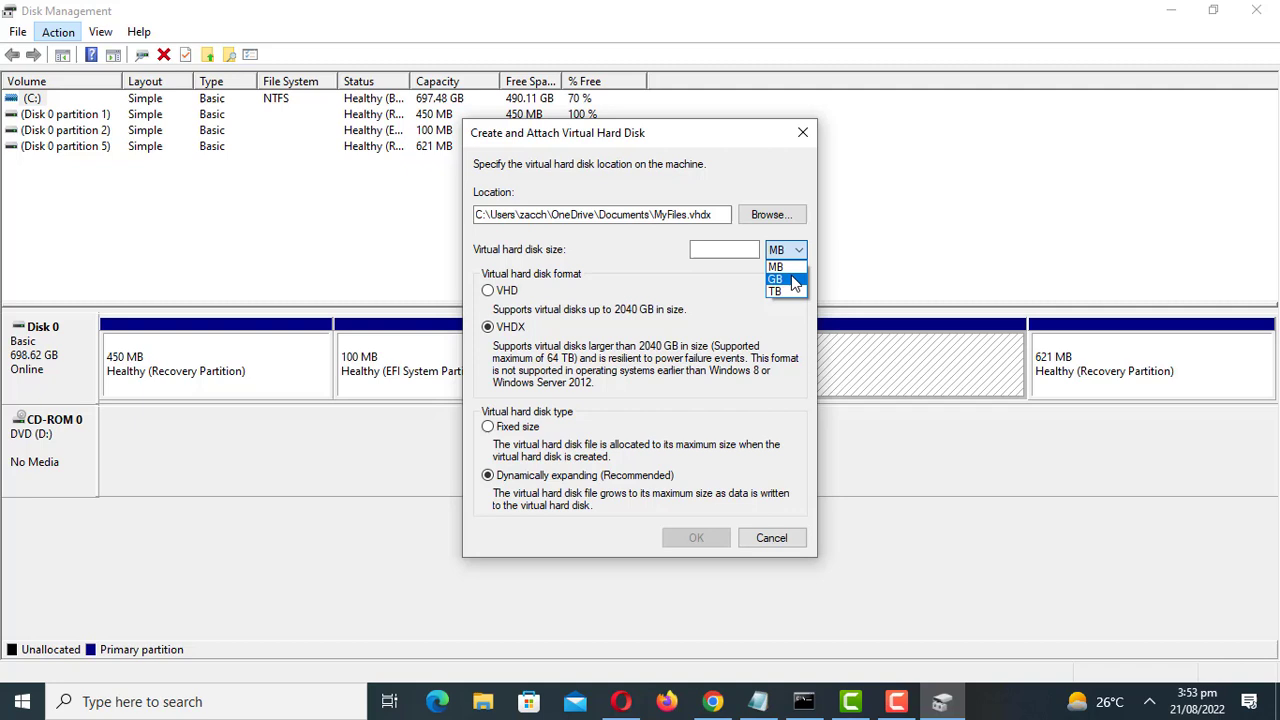
{"action": "left_click", "coordinate": [776, 279]}
{"action": "left_click", "coordinate": [731, 248]}
{"action": "type", "text": "5"}
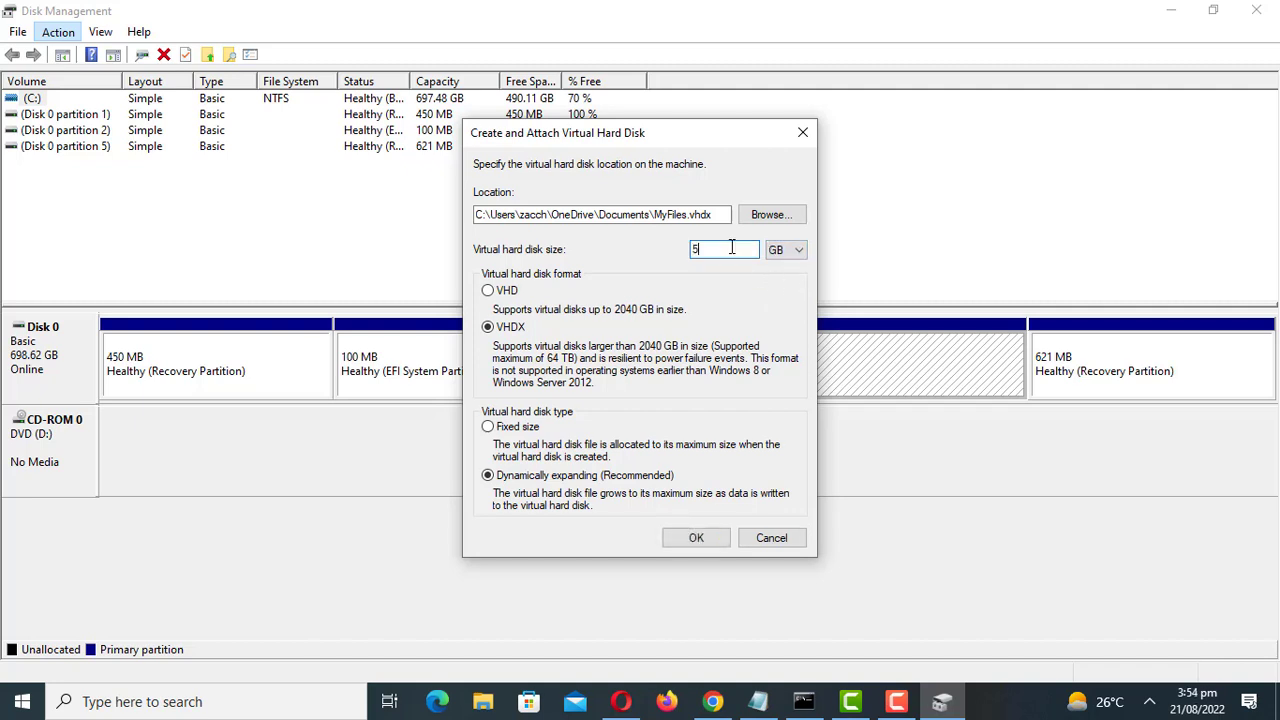
{"action": "left_click", "coordinate": [706, 542]}
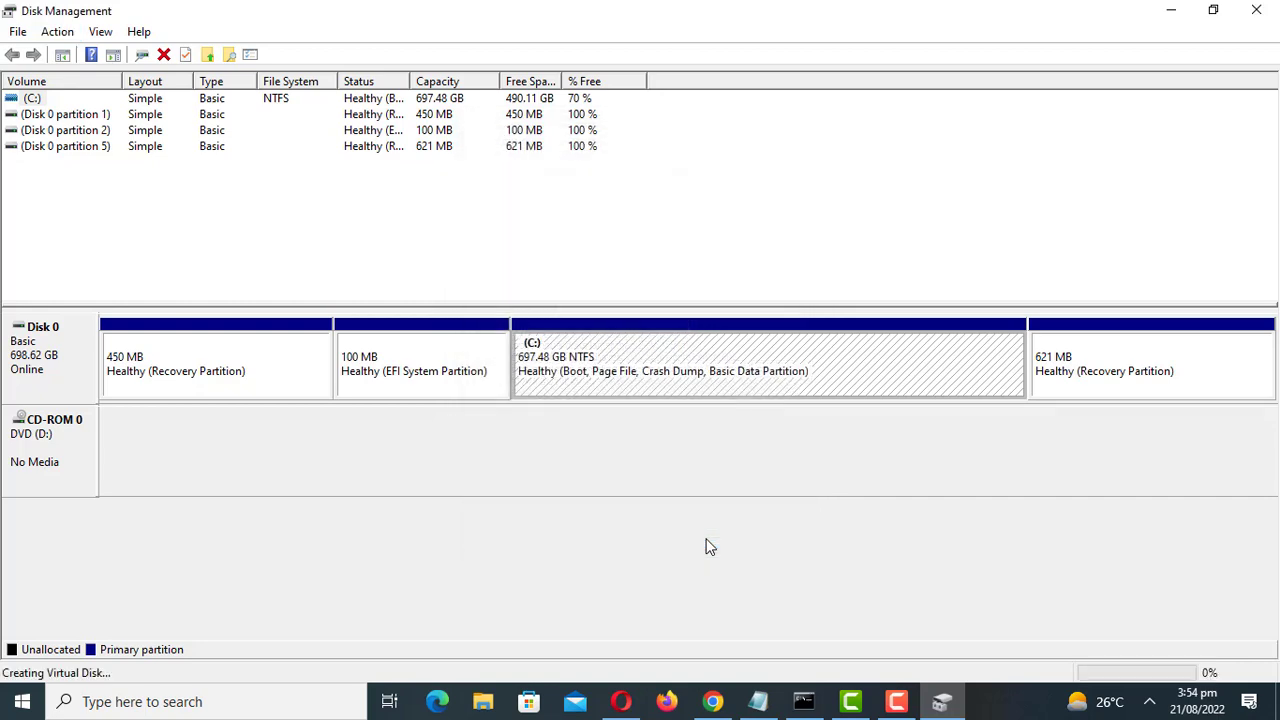
Initialize Disk 1 with the GPT (GUID Partition Table) partition style
{"action": "right_click", "coordinate": [42, 450]}
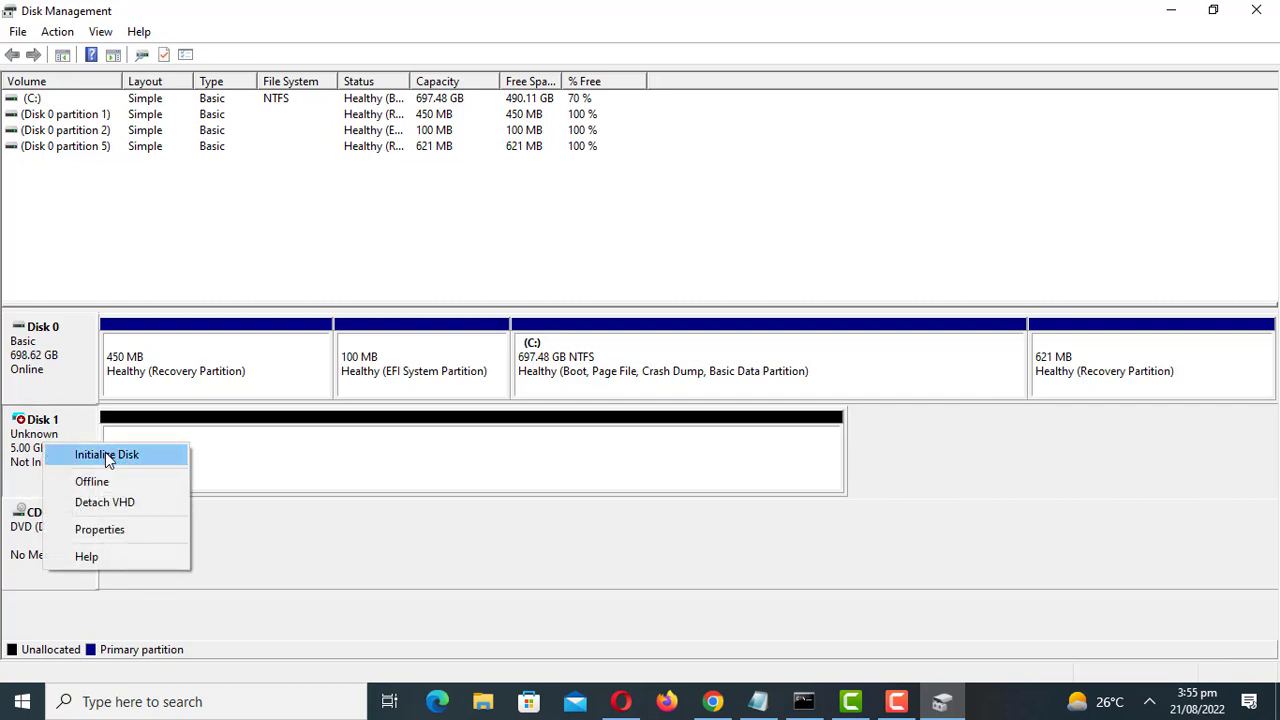
{"action": "left_click", "coordinate": [107, 456]}
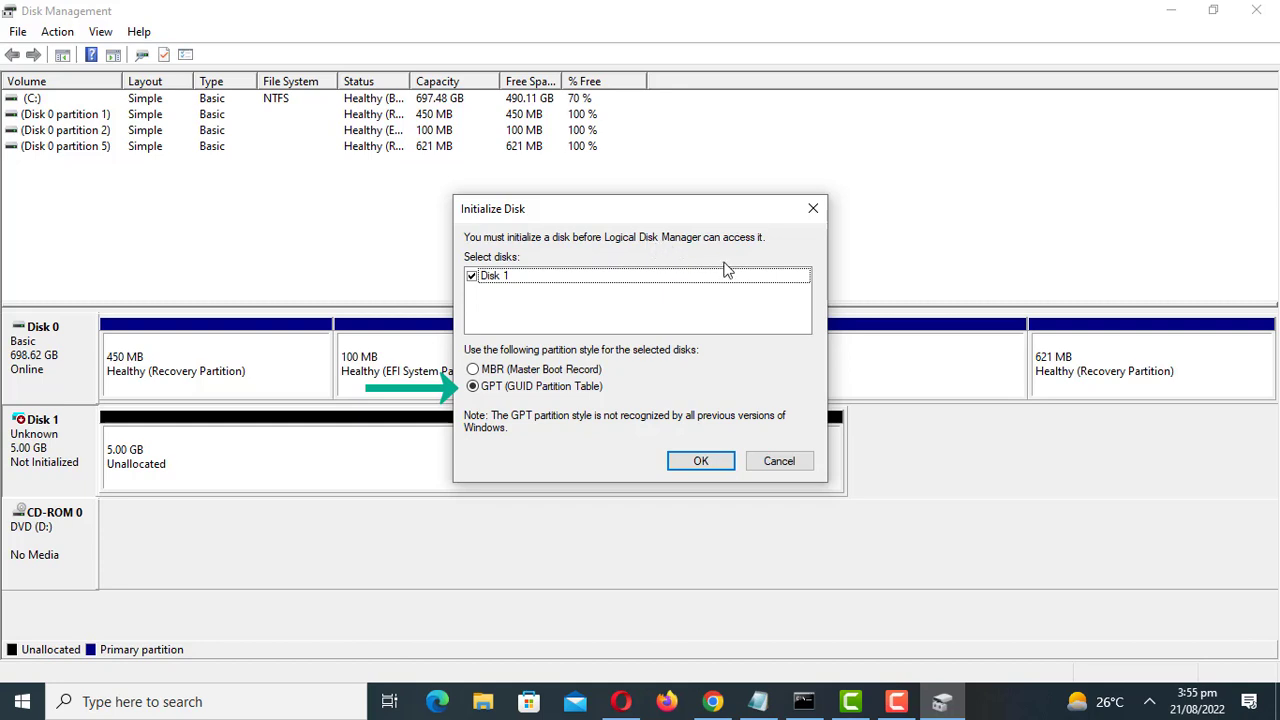
{"action": "left_click", "coordinate": [700, 463]}
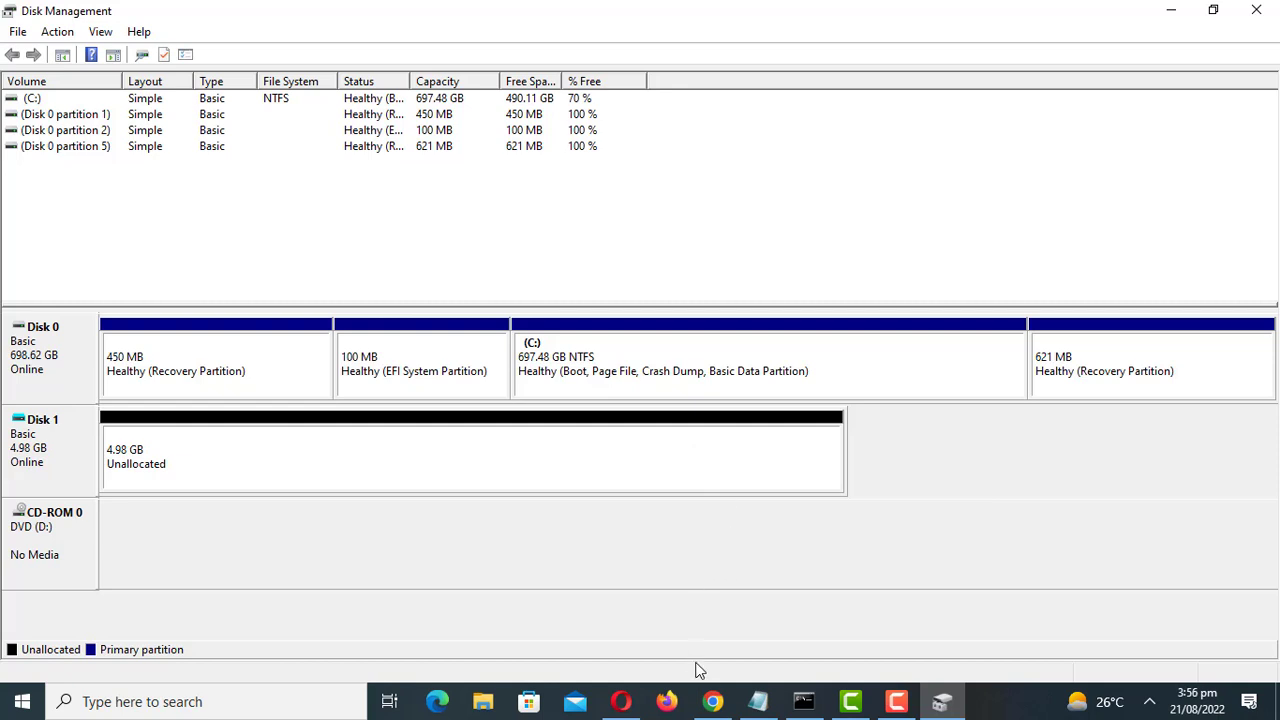
Create a 5102 MB simple volume on Disk 1's unallocated space with drive letter E, quick-formatted as NTFS and labelled New Volume
{"action": "right_click", "coordinate": [354, 457]}
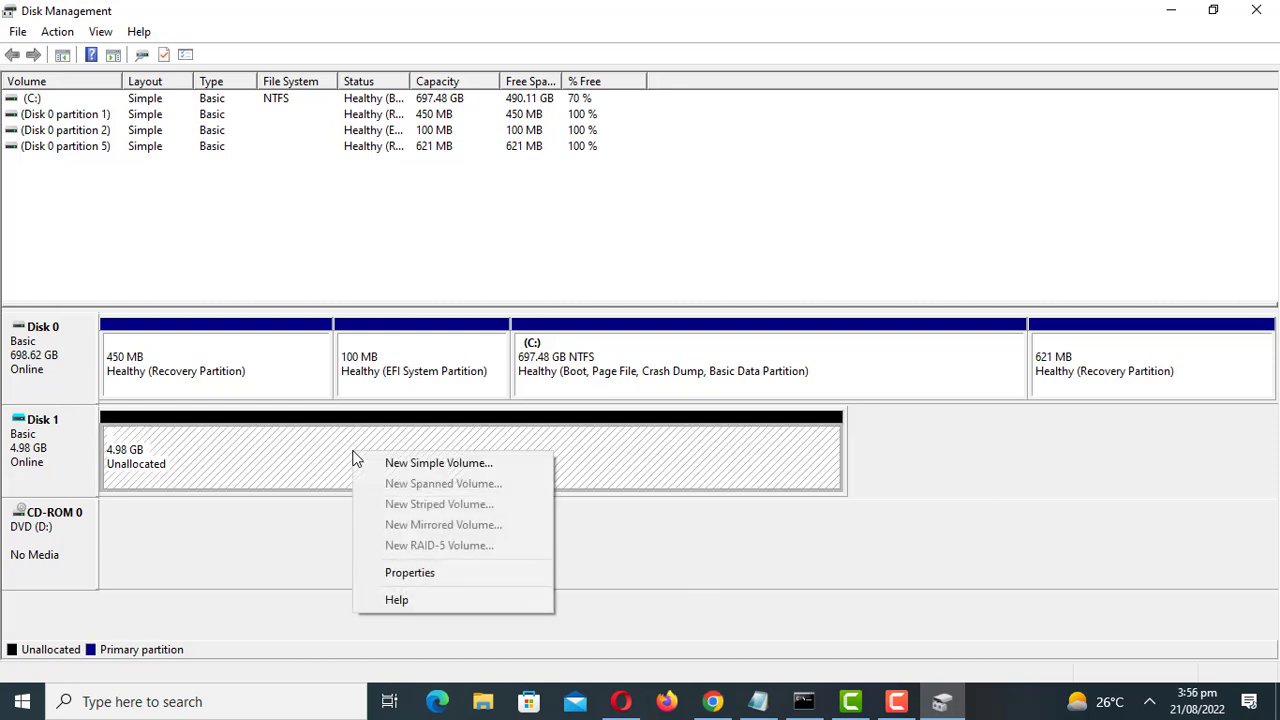
{"action": "left_click", "coordinate": [386, 460]}
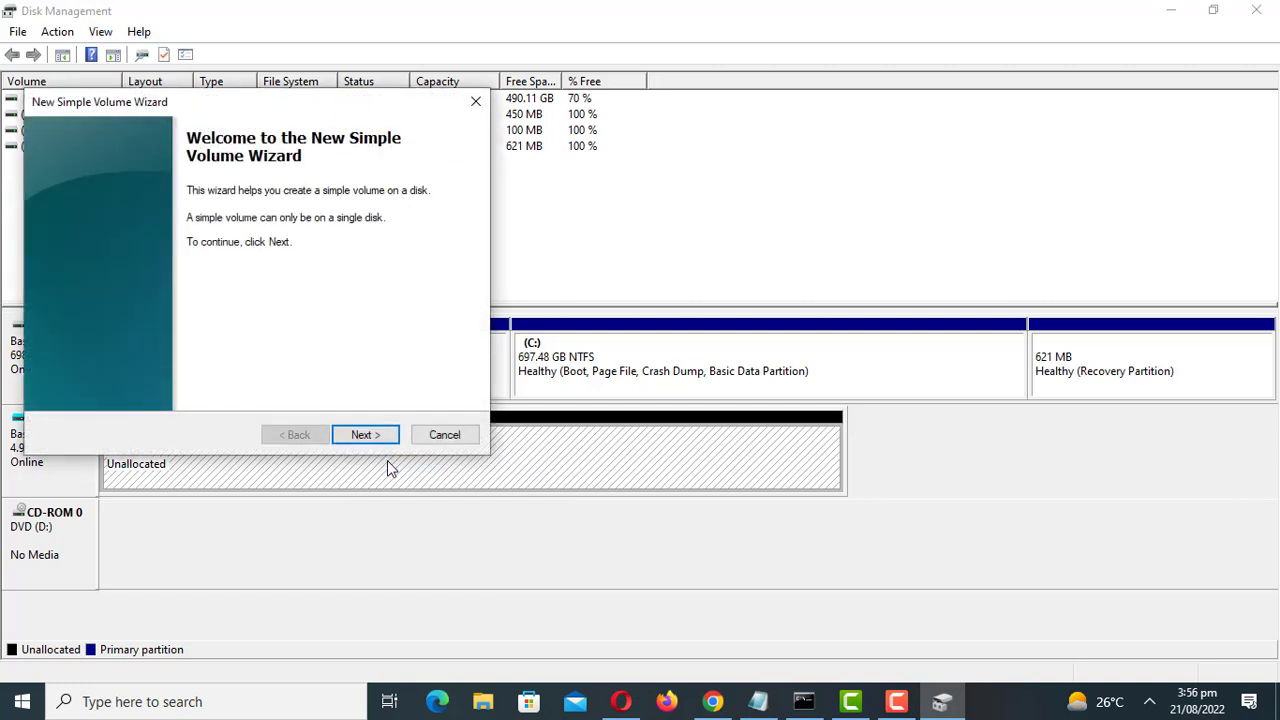
{"action": "left_click", "coordinate": [374, 437]}
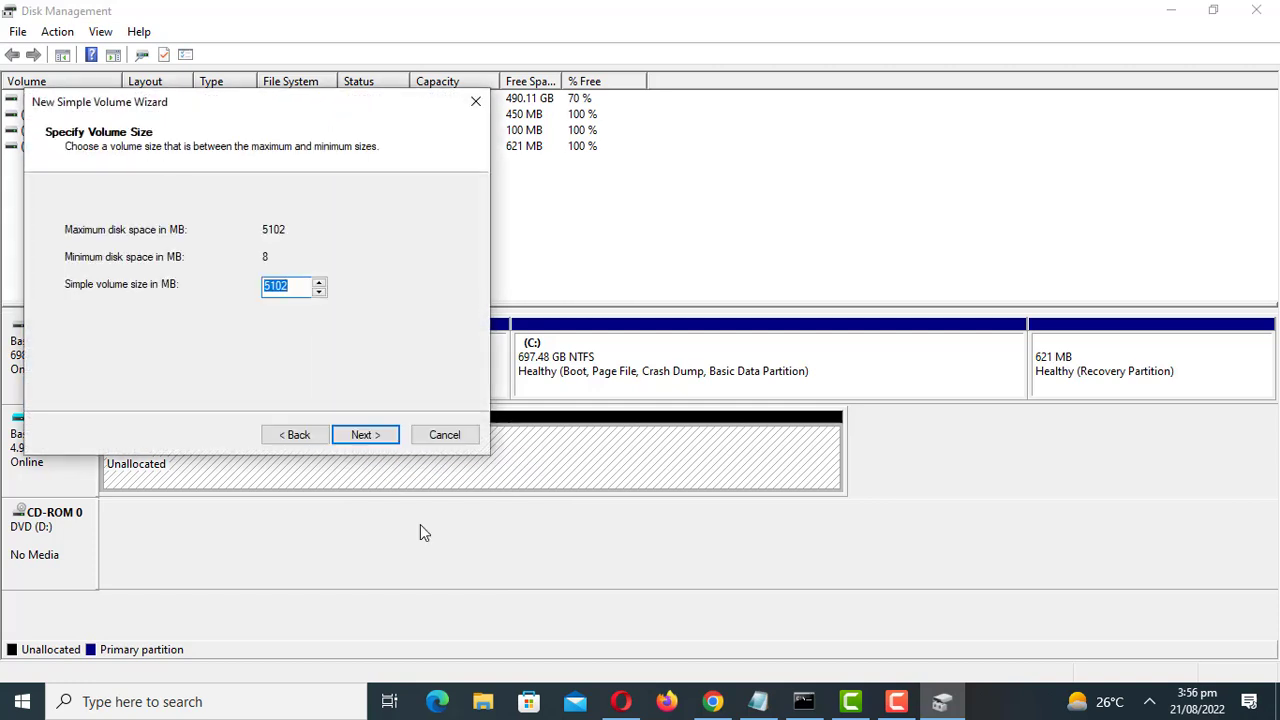
{"action": "left_click", "coordinate": [385, 437]}
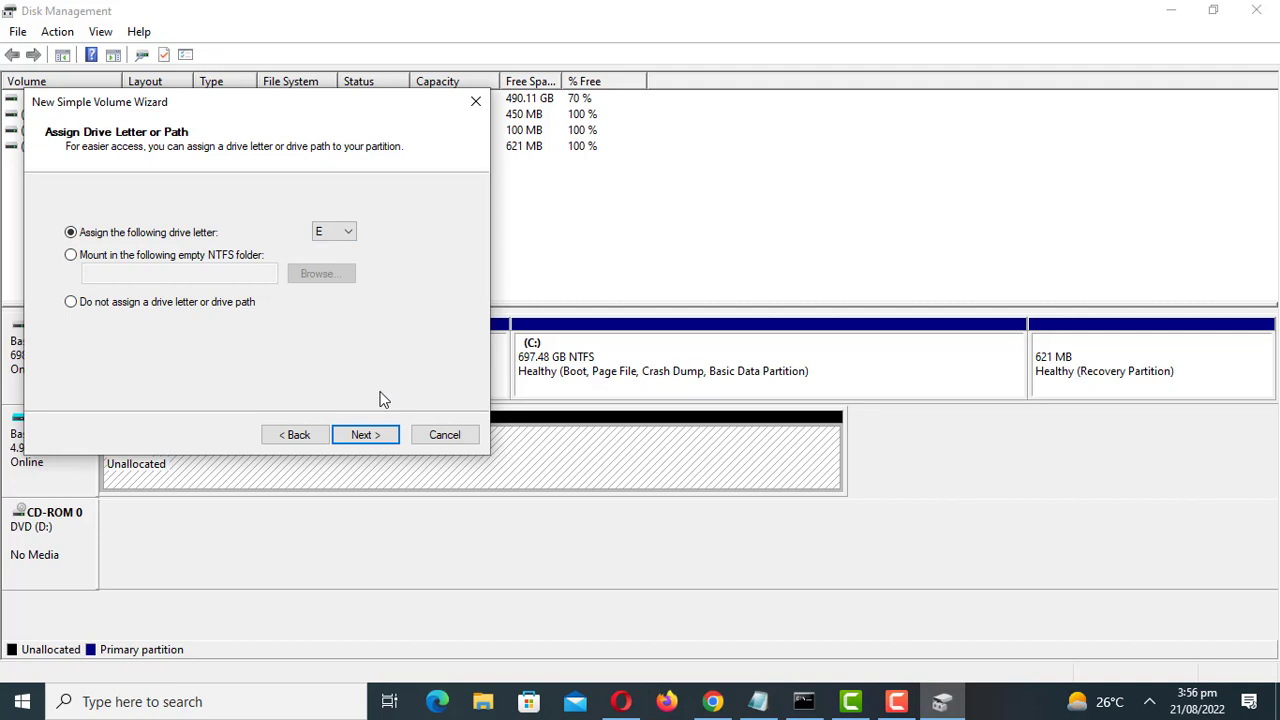
{"action": "left_click", "coordinate": [369, 437]}
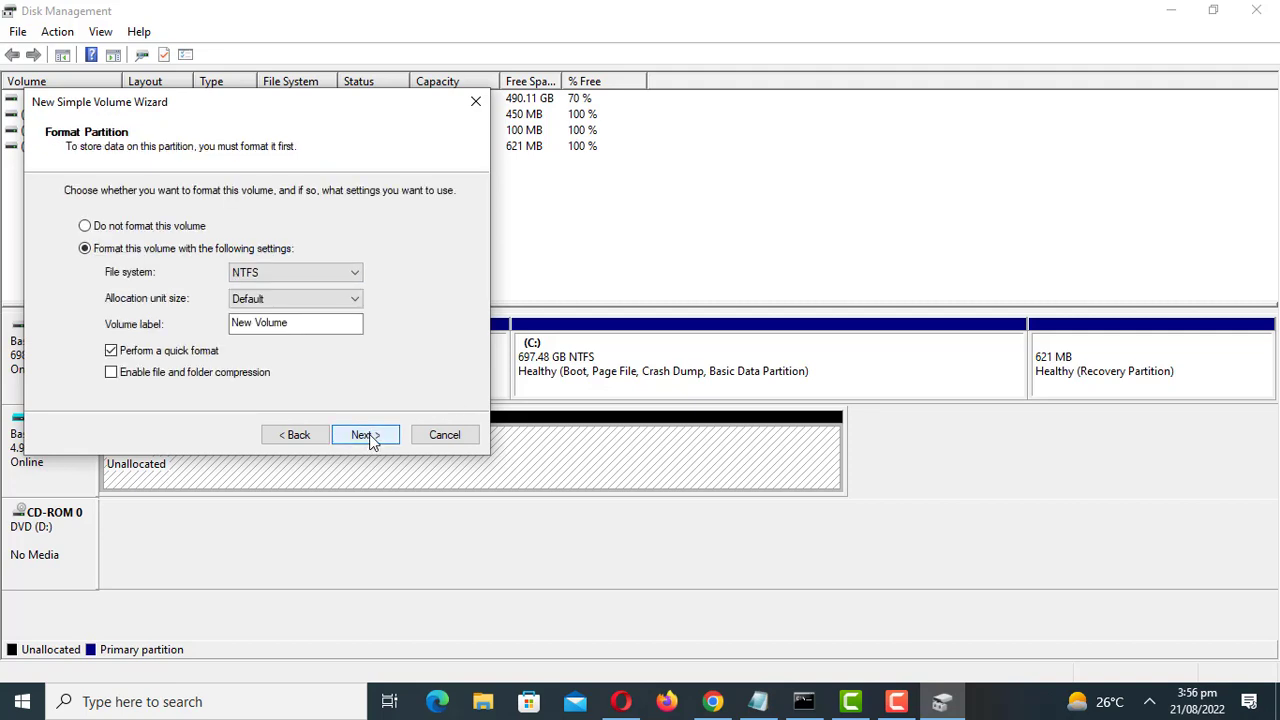
{"action": "left_click", "coordinate": [369, 437]}
{"action": "left_click", "coordinate": [378, 437]}
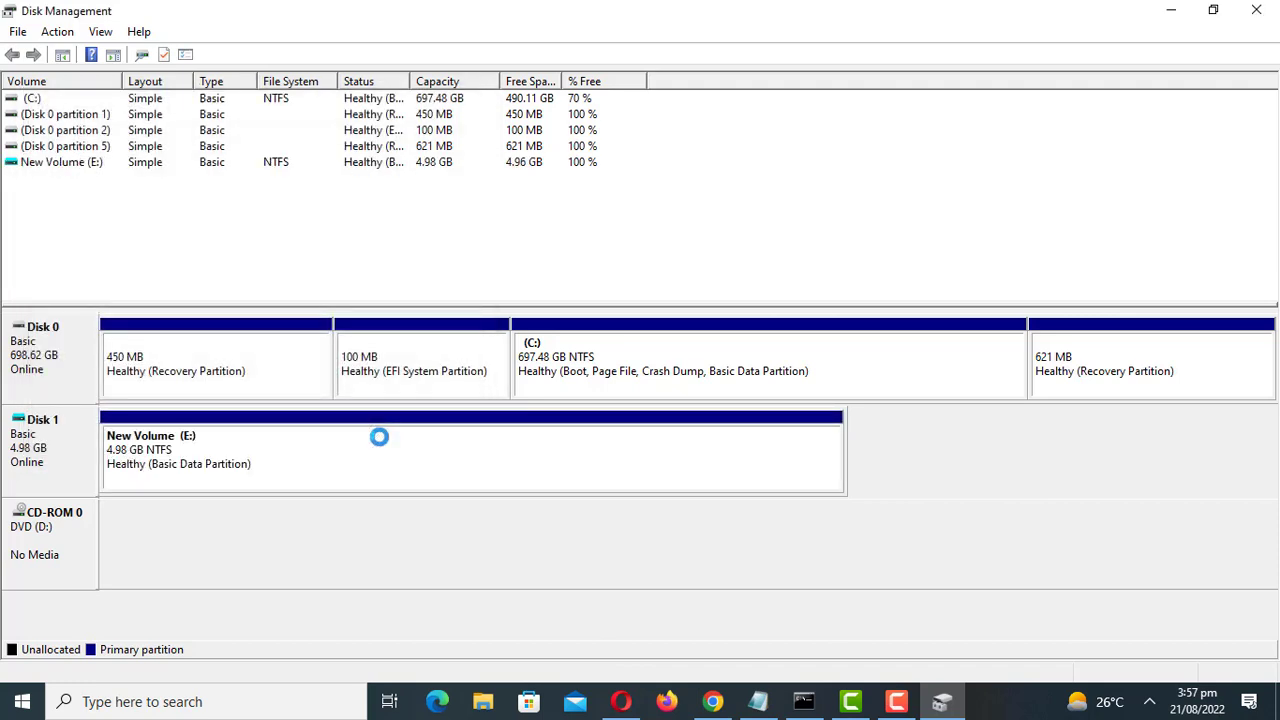
{"action": "left_click", "coordinate": [383, 446]}
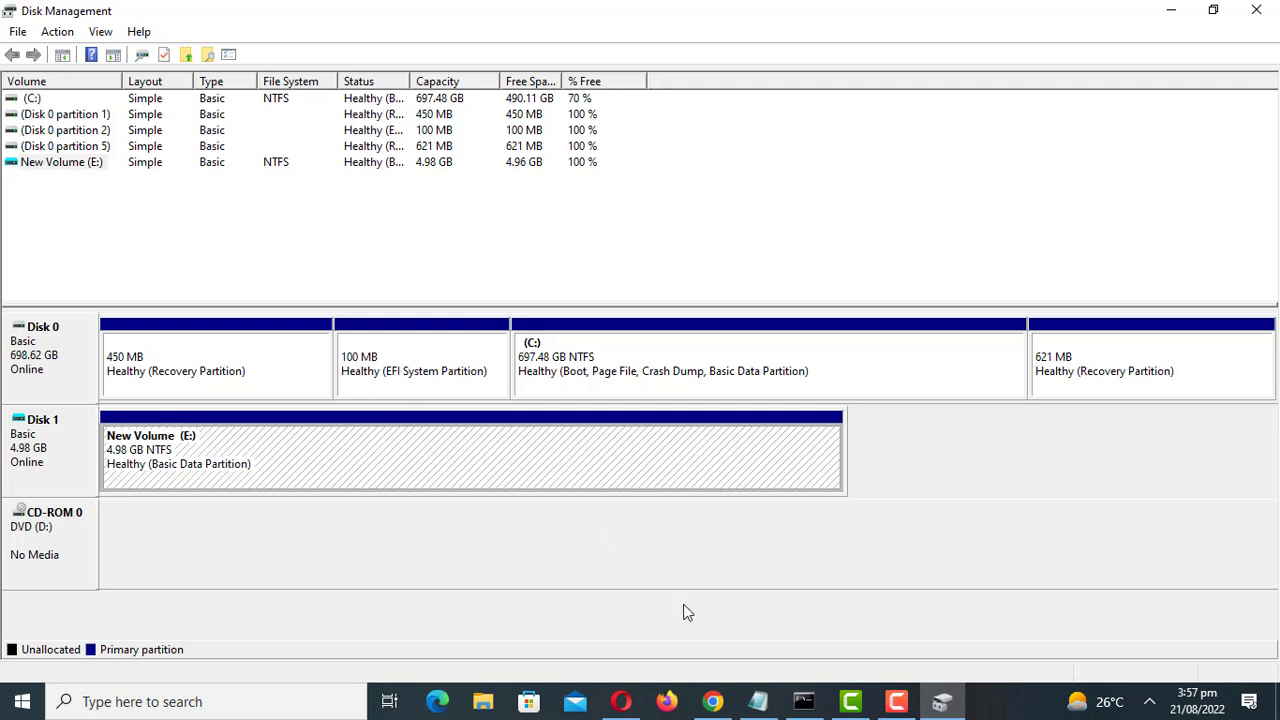
Switch to File Explorer and rename the New Volume (E:) drive to My Files
{"action": "key", "text": "super+d"}
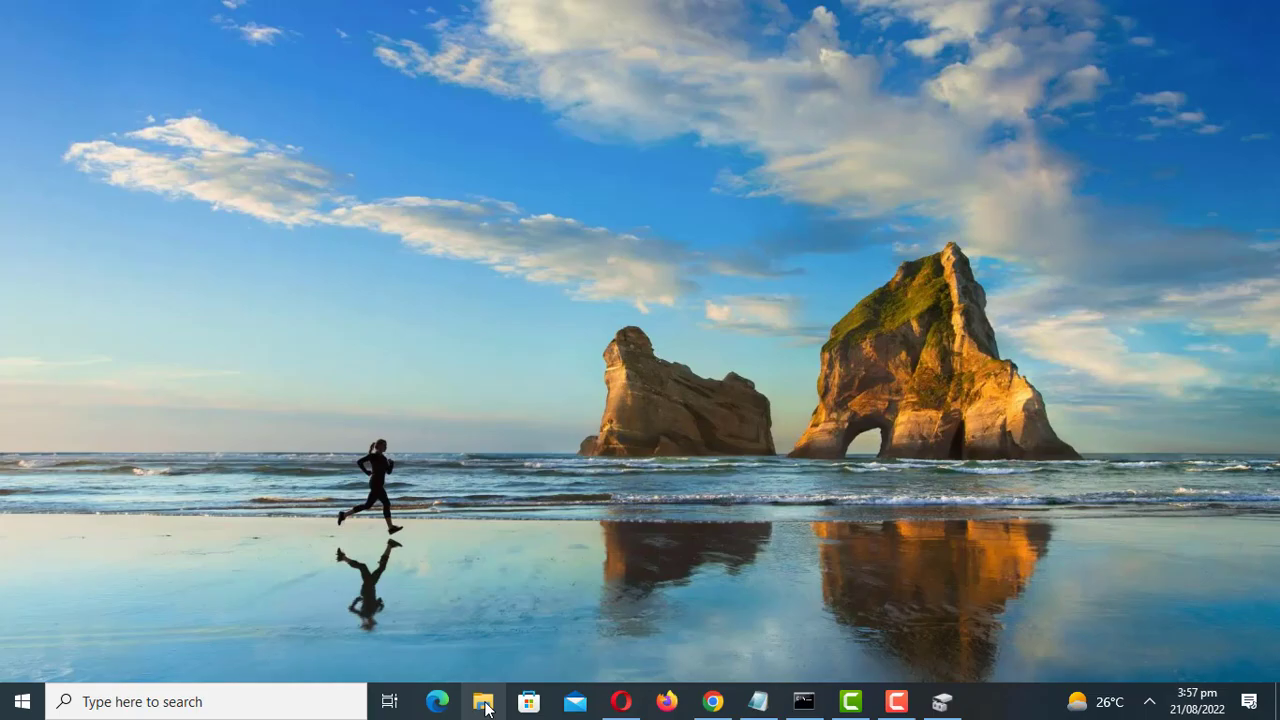
{"action": "left_click", "coordinate": [483, 703]}
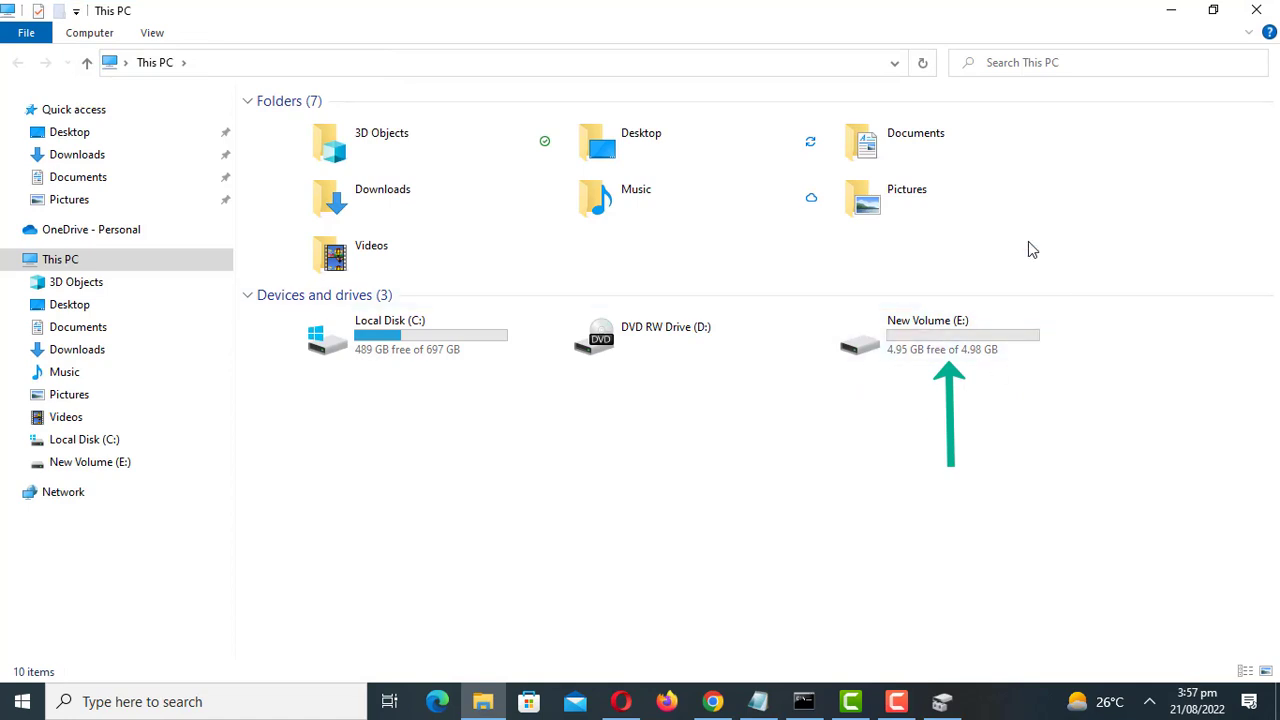
{"action": "left_click", "coordinate": [968, 343]}
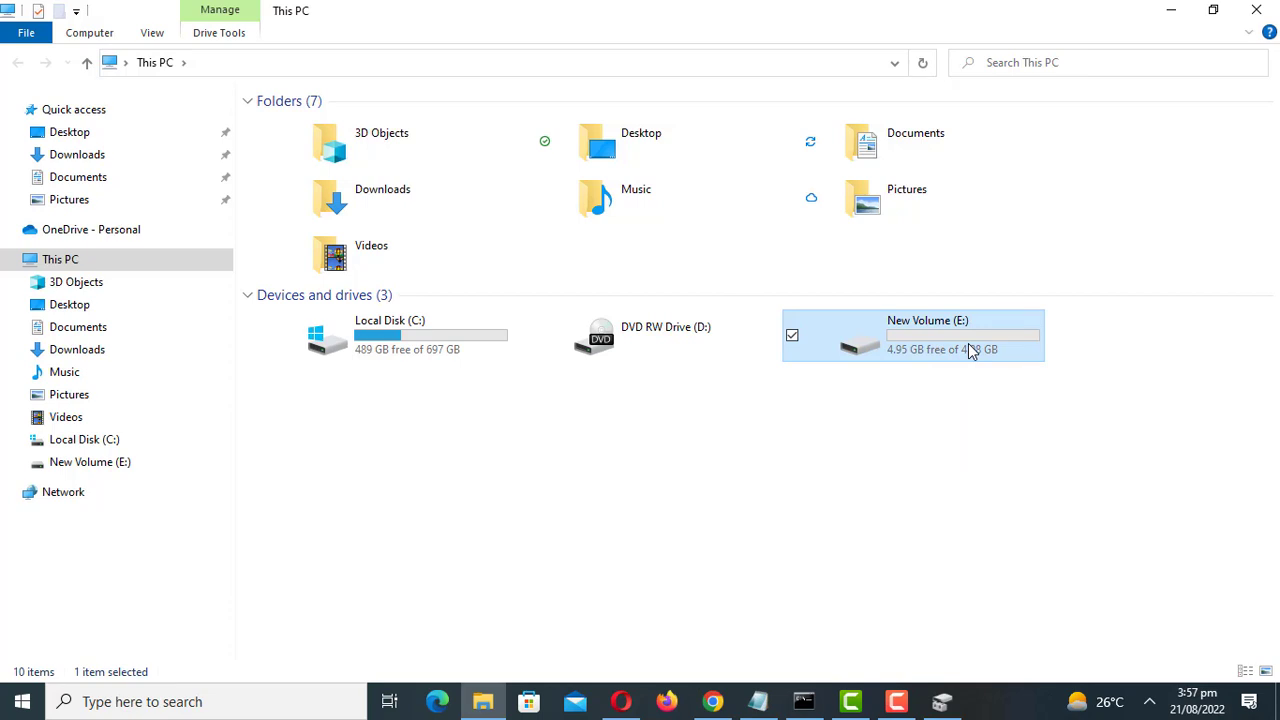
{"action": "right_click", "coordinate": [968, 343]}
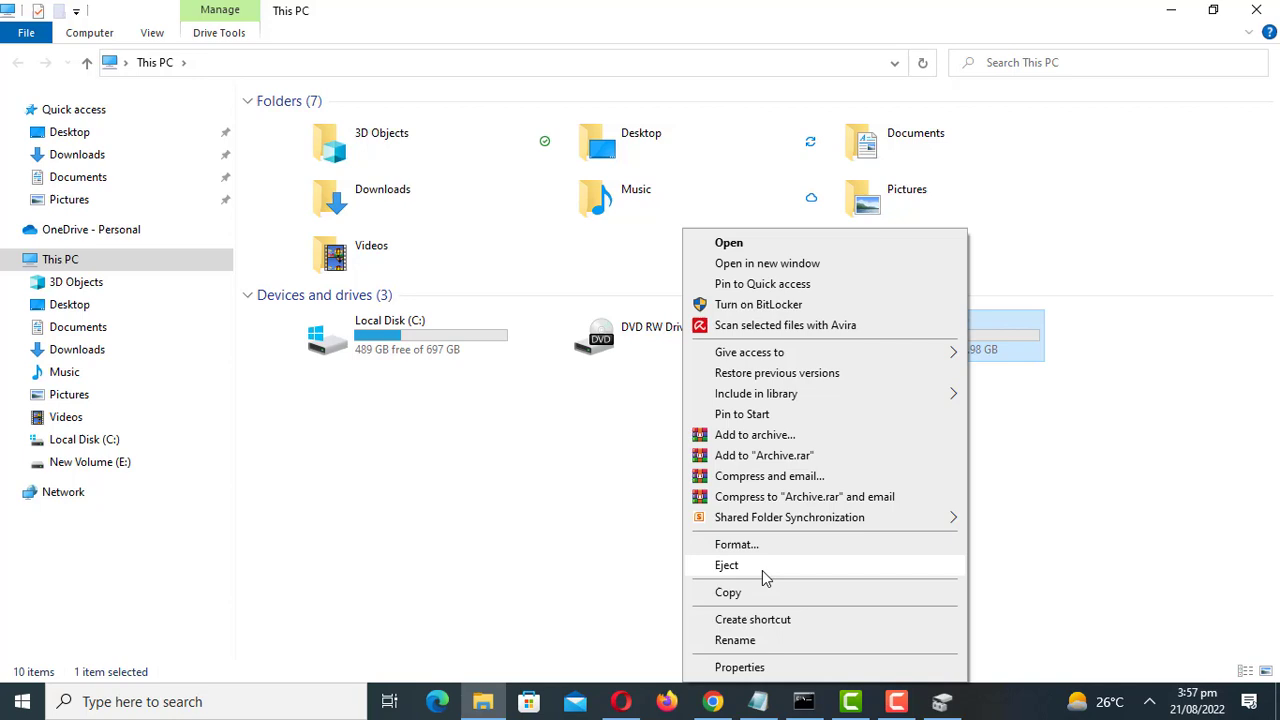
{"action": "left_click", "coordinate": [776, 642]}
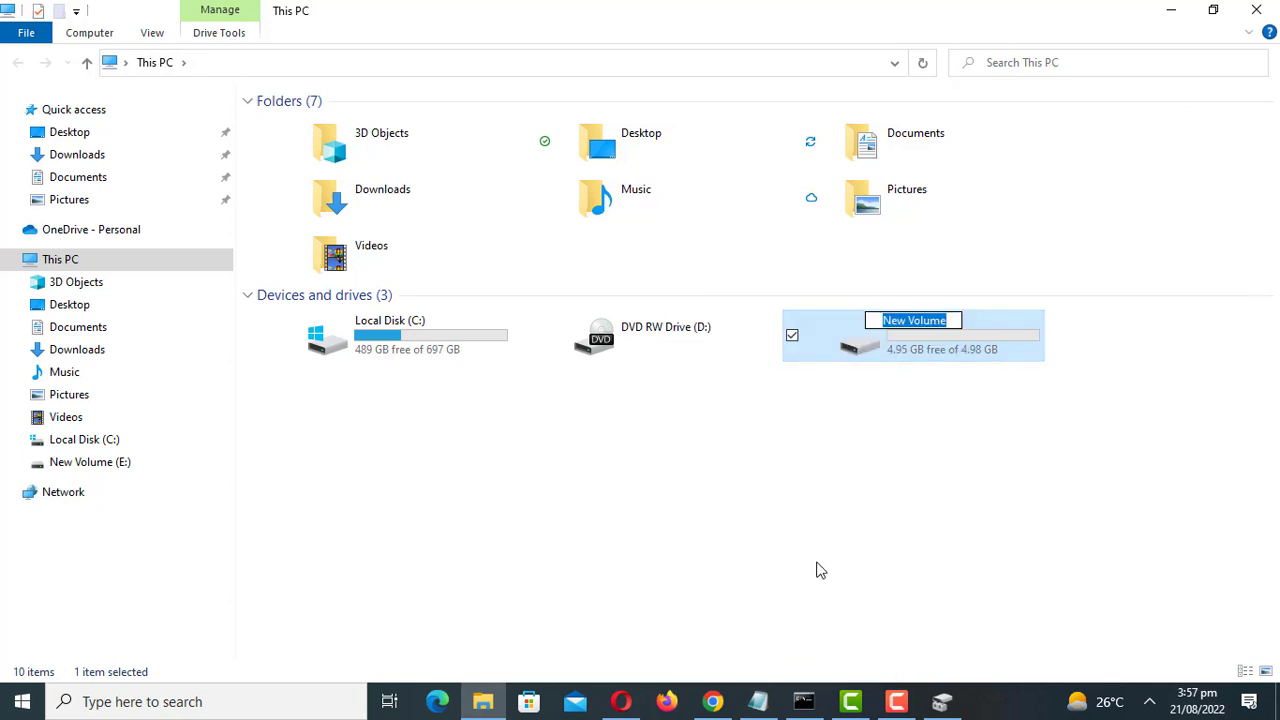
{"action": "type", "text": "MY"}
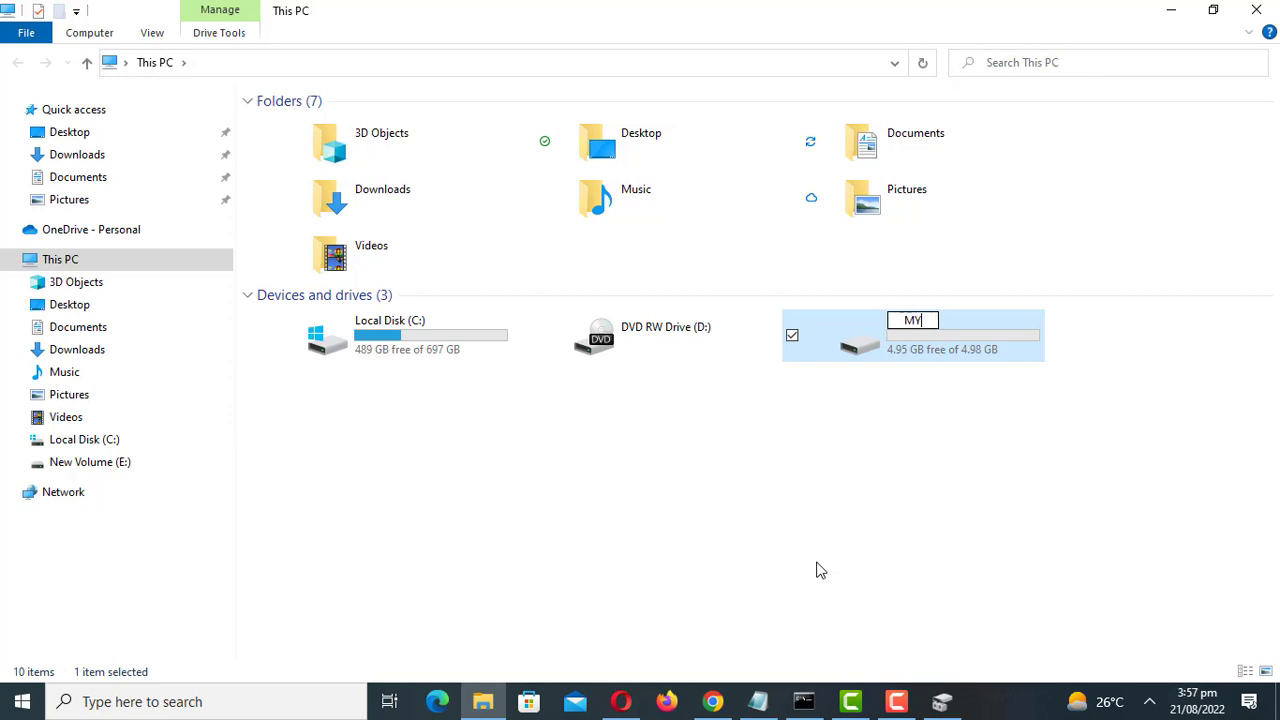
{"action": "key", "text": "BackSpace"}
{"action": "key", "text": "BackSpace"}
{"action": "type", "text": "y Fil"}
{"action": "key", "text": "BackSpace"}
{"action": "key", "text": "BackSpace"}
{"action": "key", "text": "BackSpace"}
{"action": "type", "text": "Disk"}
{"action": "key", "text": "Escape"}
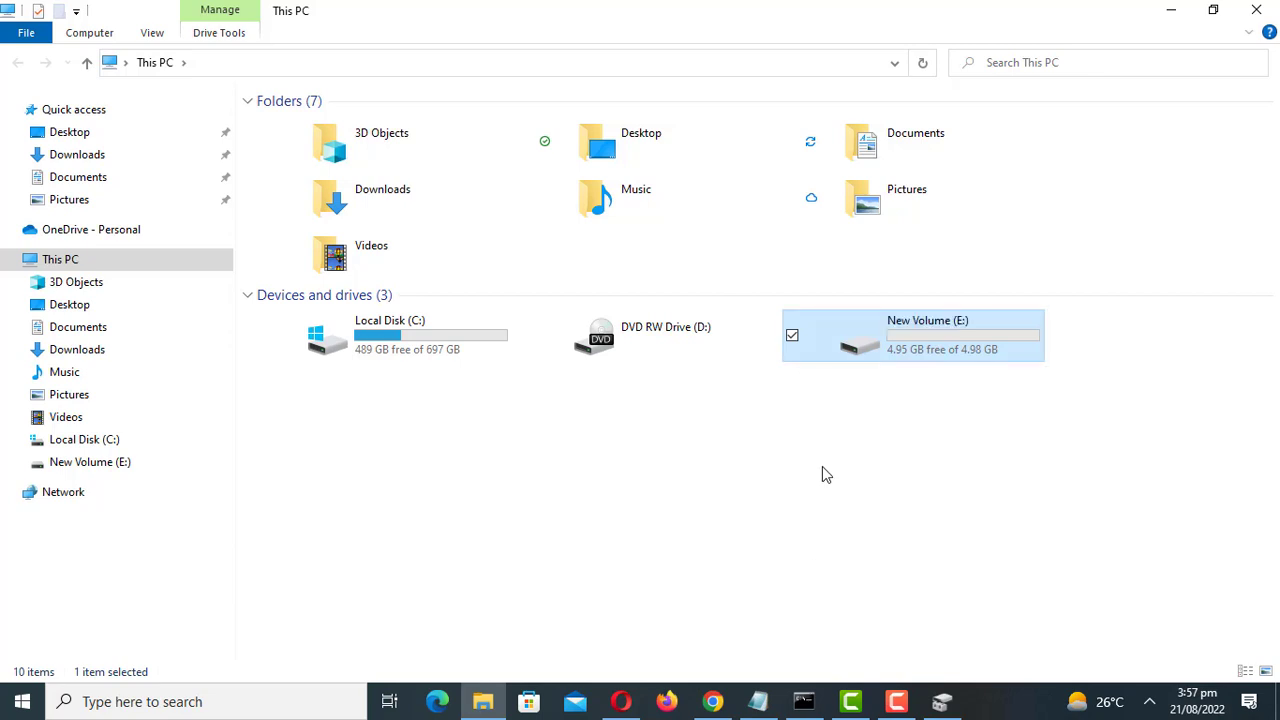
{"action": "left_click", "coordinate": [950, 426]}
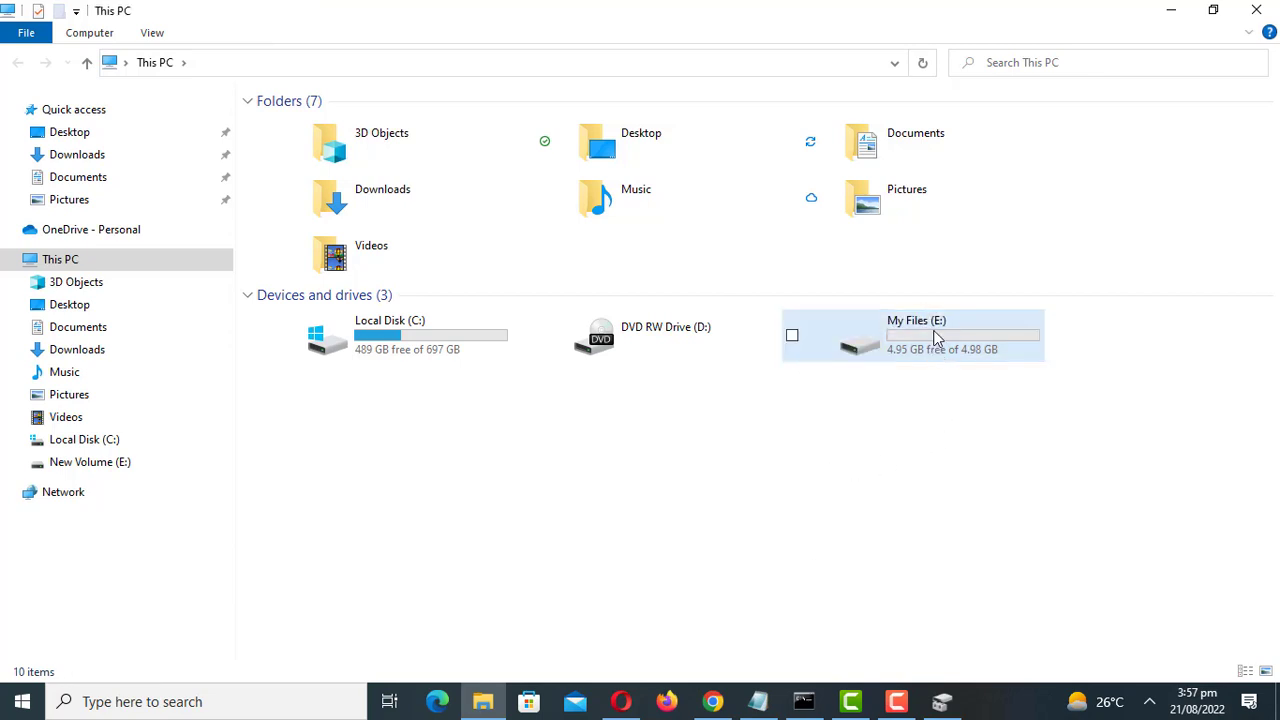
Open the My Files (E:) drive to check its contents, and return to This PC
{"action": "double_click", "coordinate": [935, 338]}
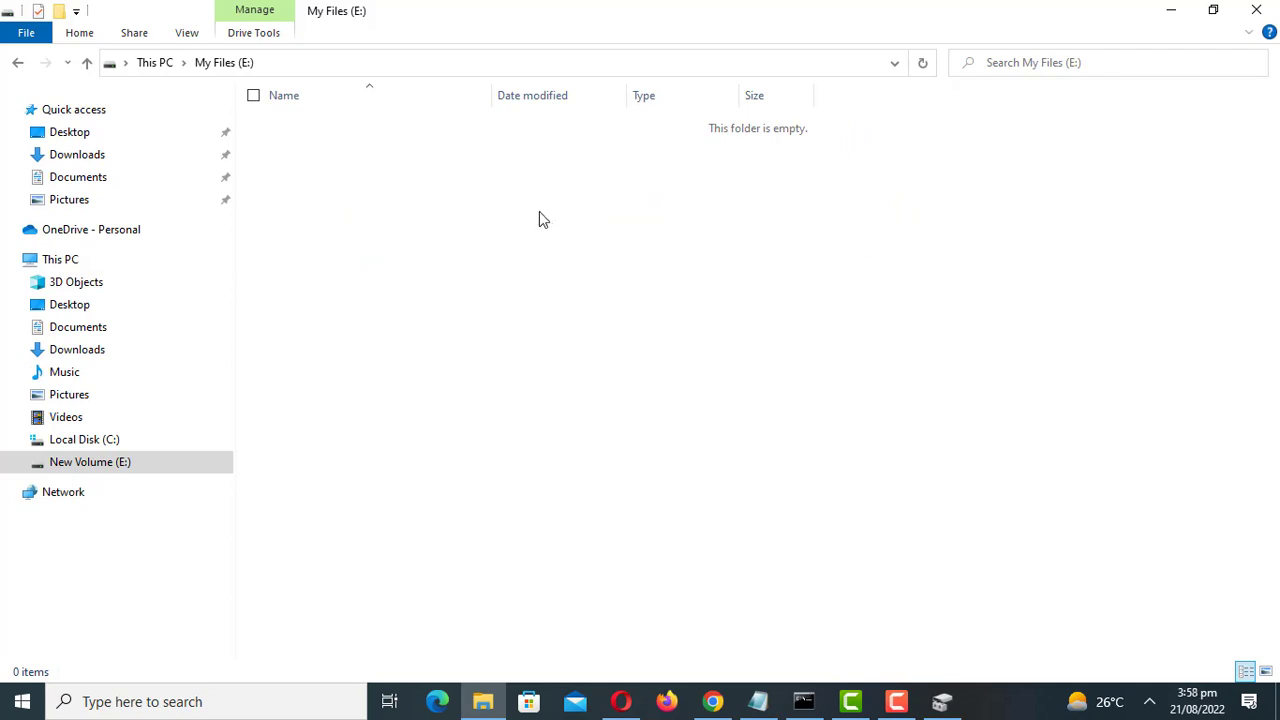
{"action": "key", "text": "alt+Left"}
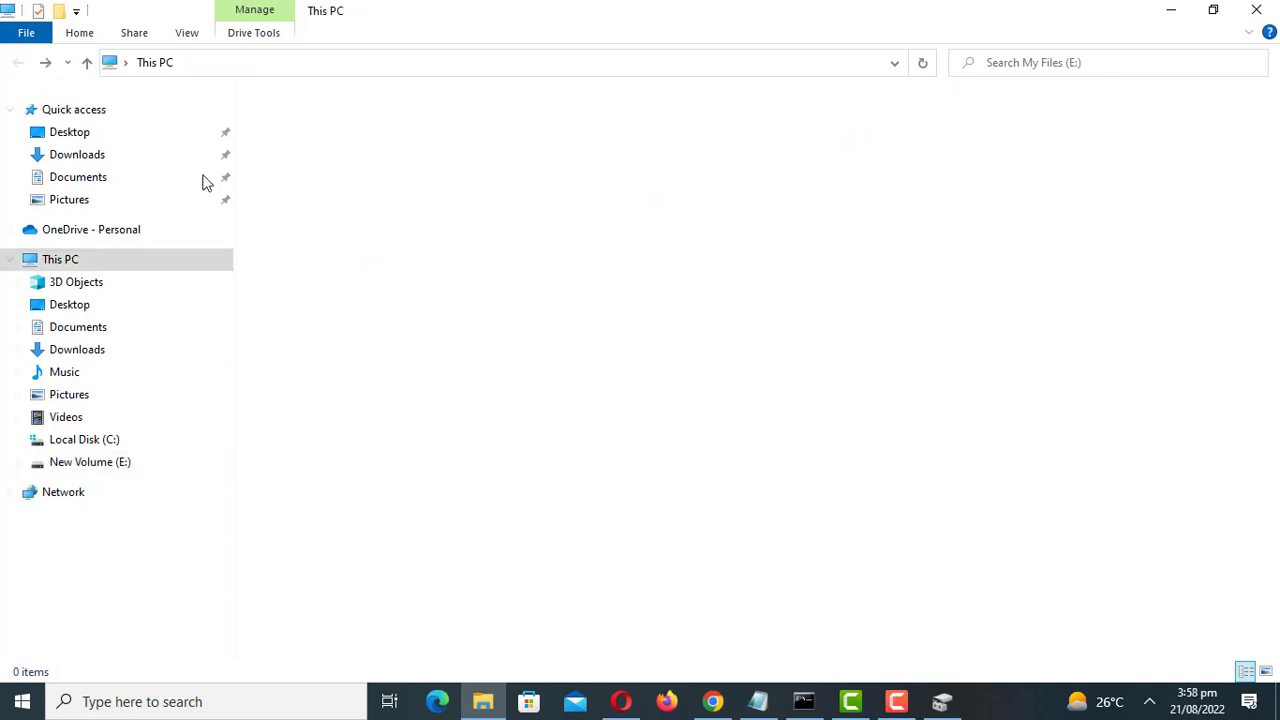
{"action": "left_click", "coordinate": [706, 420]}
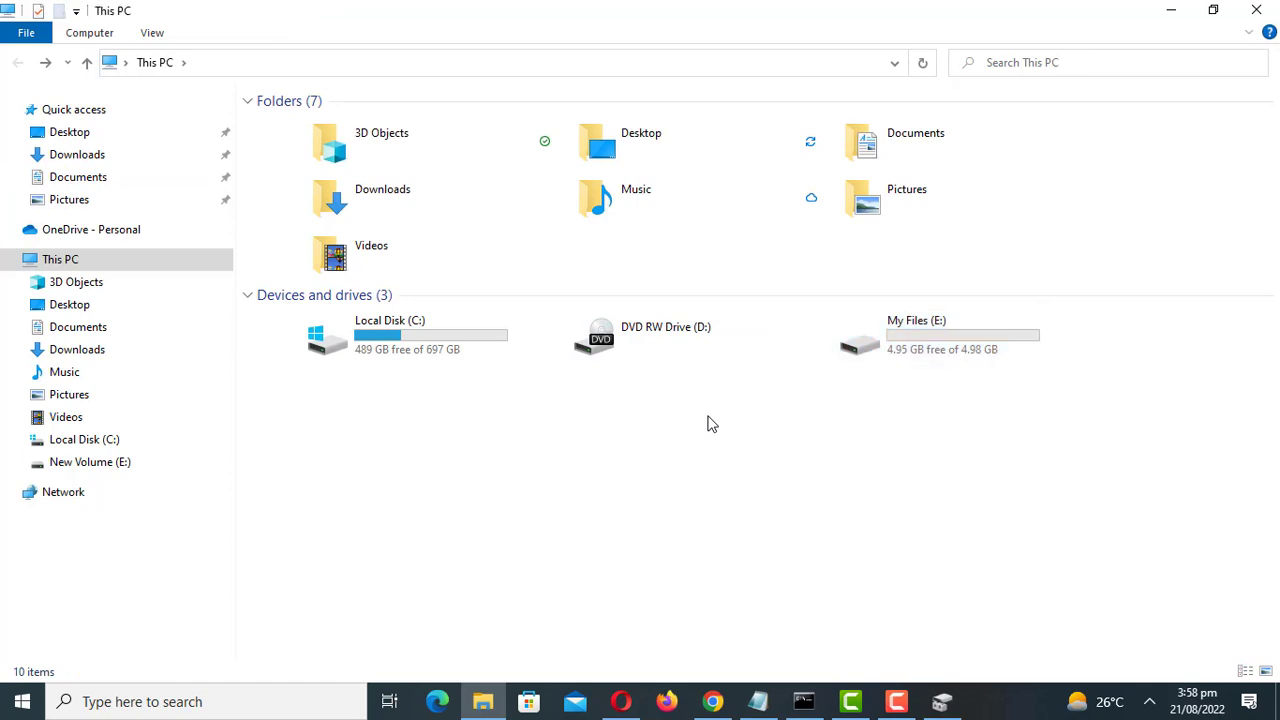
Eject the My Files (E:) virtual drive from This PC
{"action": "left_click", "coordinate": [889, 354]}
{"action": "right_click", "coordinate": [889, 354]}
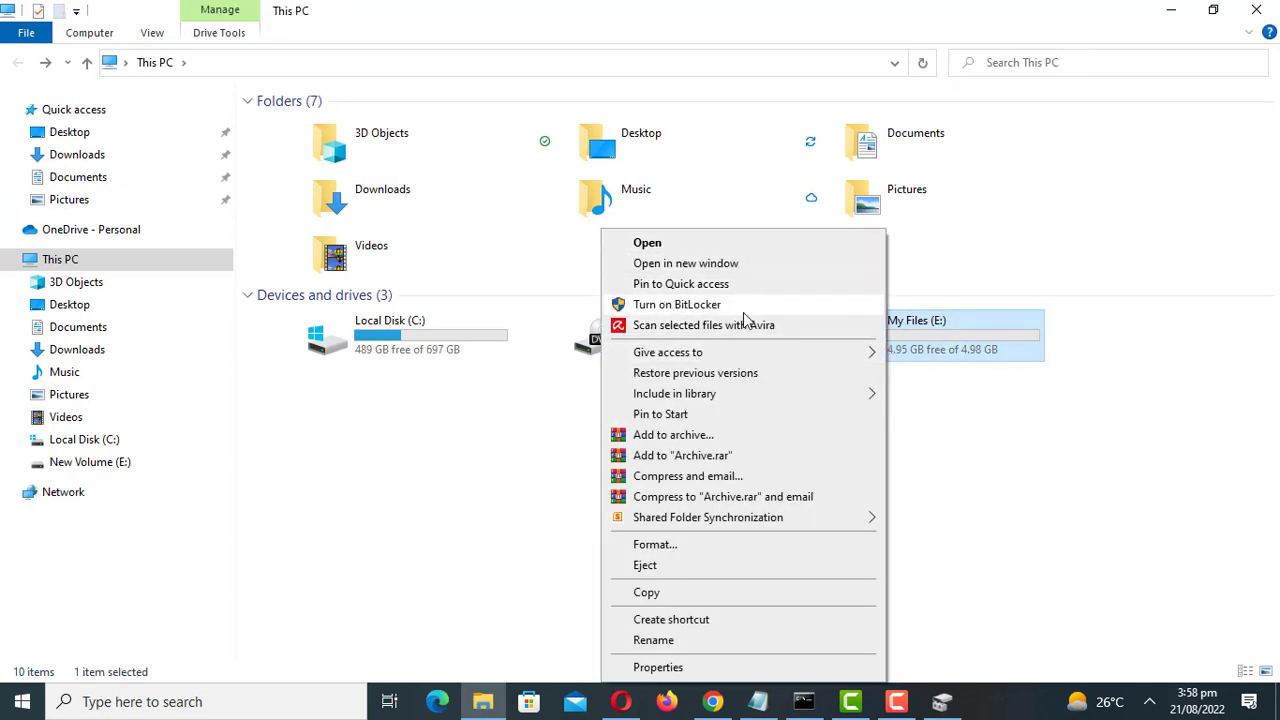
{"action": "left_click", "coordinate": [672, 568]}
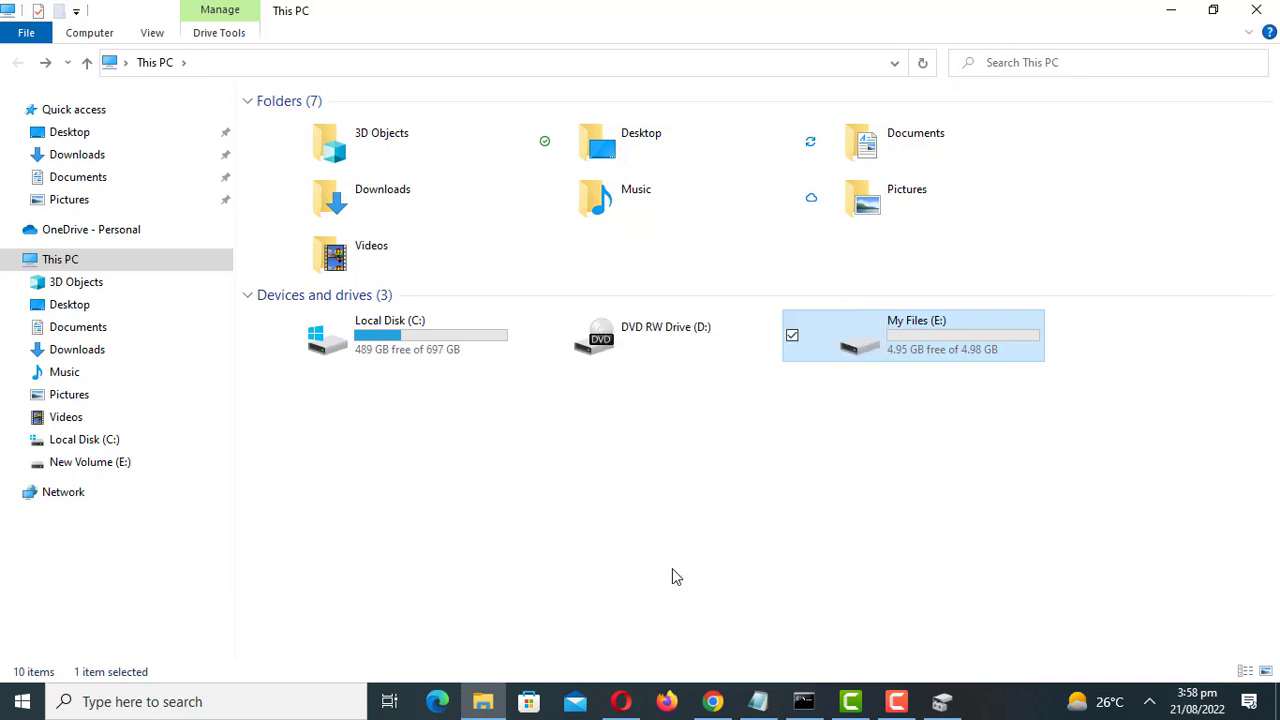